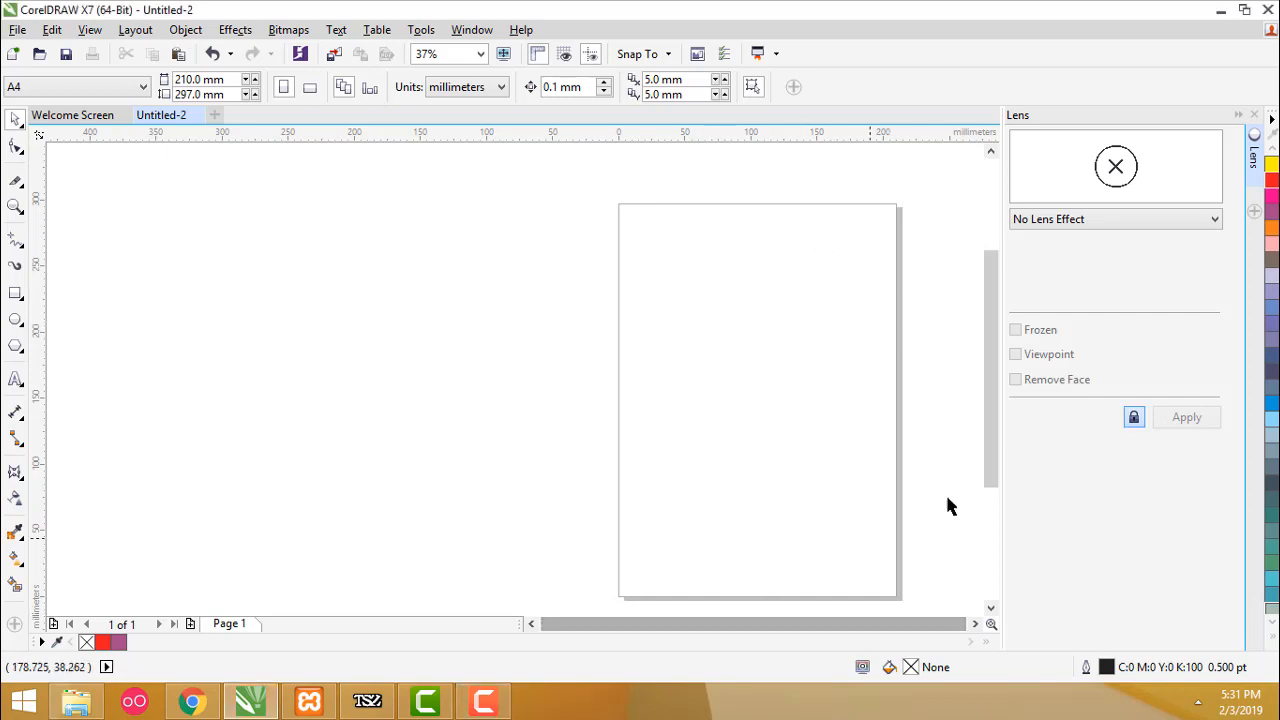
Draw a rectangle about 147 mm wide and 85 mm high in the middle area of the page.
mouse_move(983, 456)
left_mouse_down()
mouse_move(987, 476)
mouse_move(991, 466)
left_mouse_up()
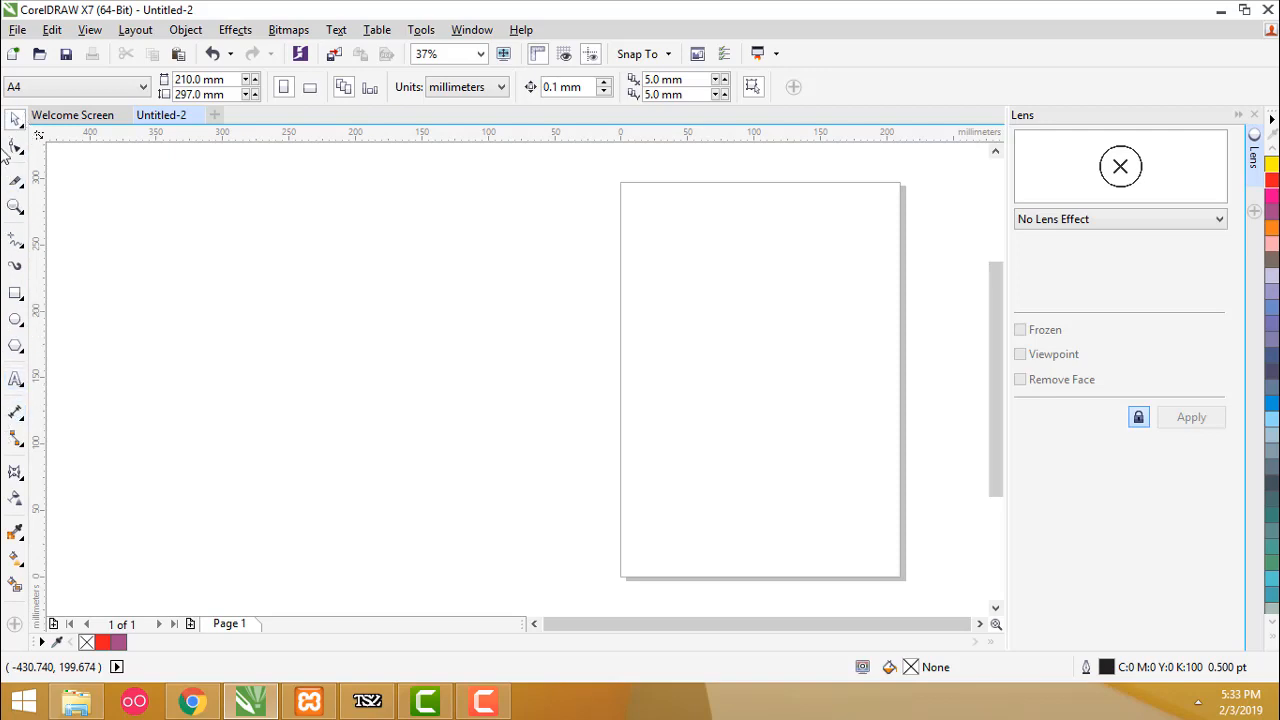
left_click(16, 297)
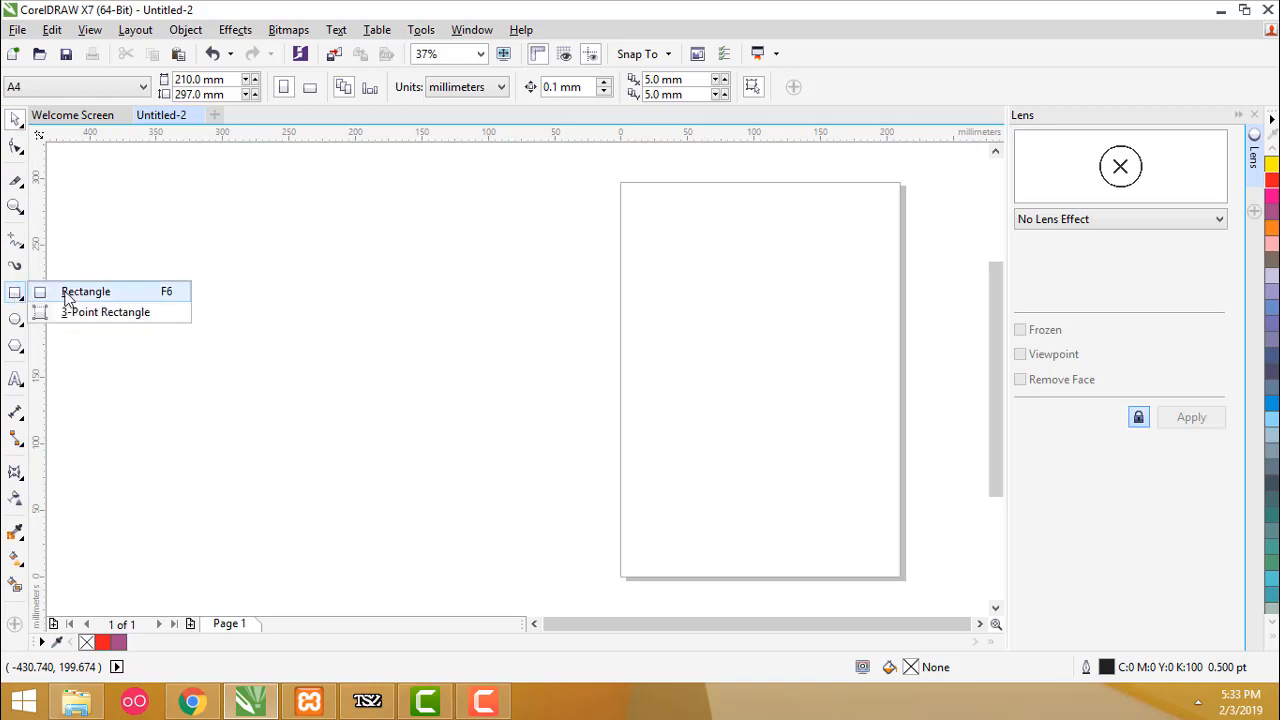
left_click(67, 295)
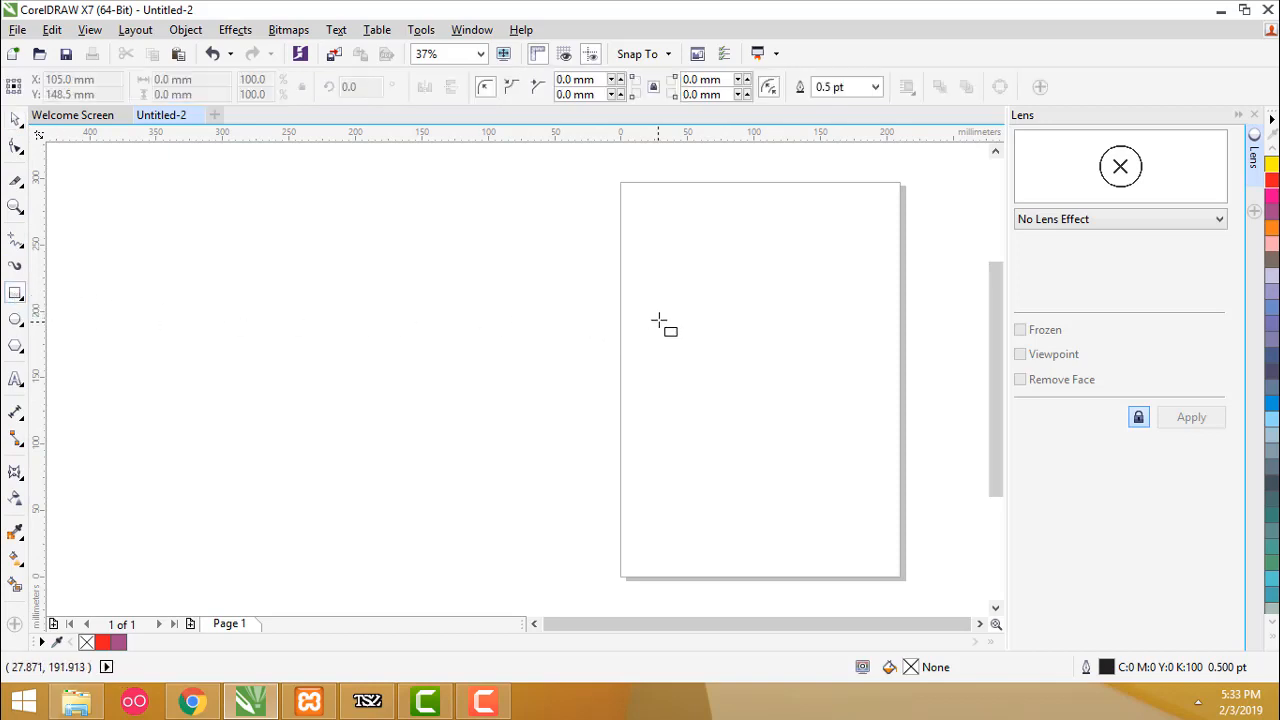
left_click_drag(652, 288, 849, 401)
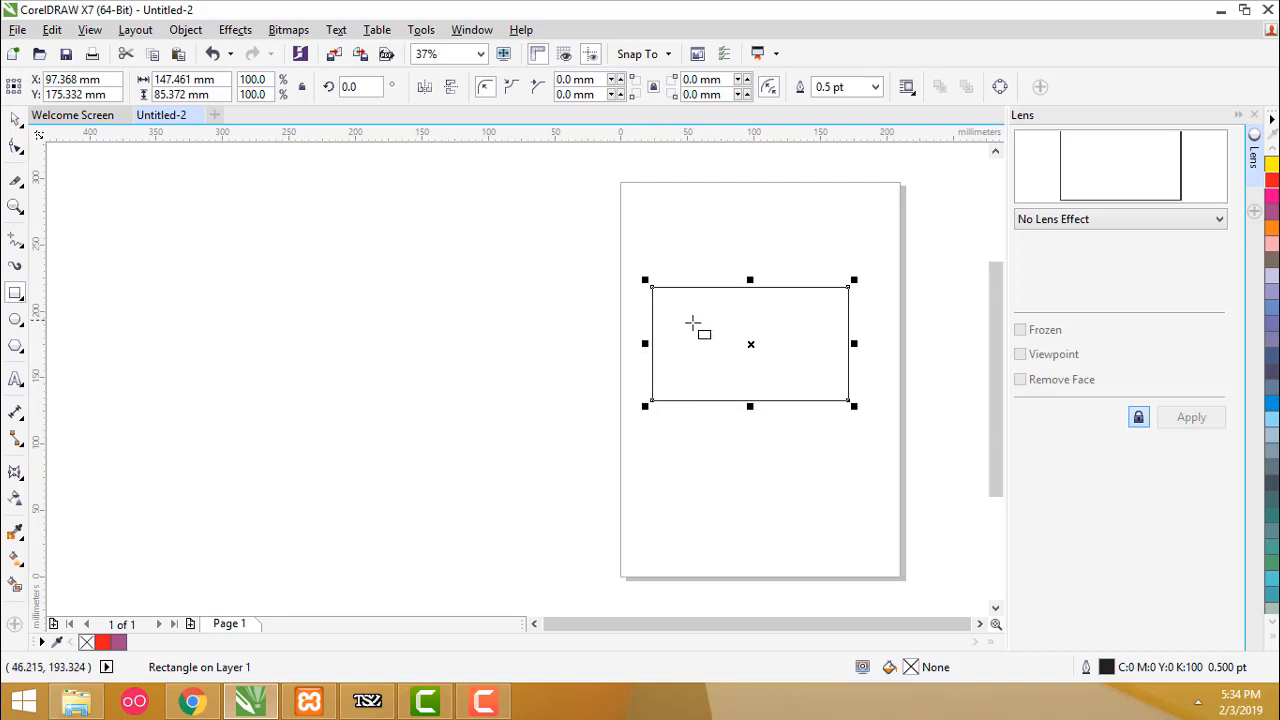
Deselect the rectangle and set the document's default fill for graphic objects to C:20 M:20 Y:0 K:0.
left_click(14, 122)
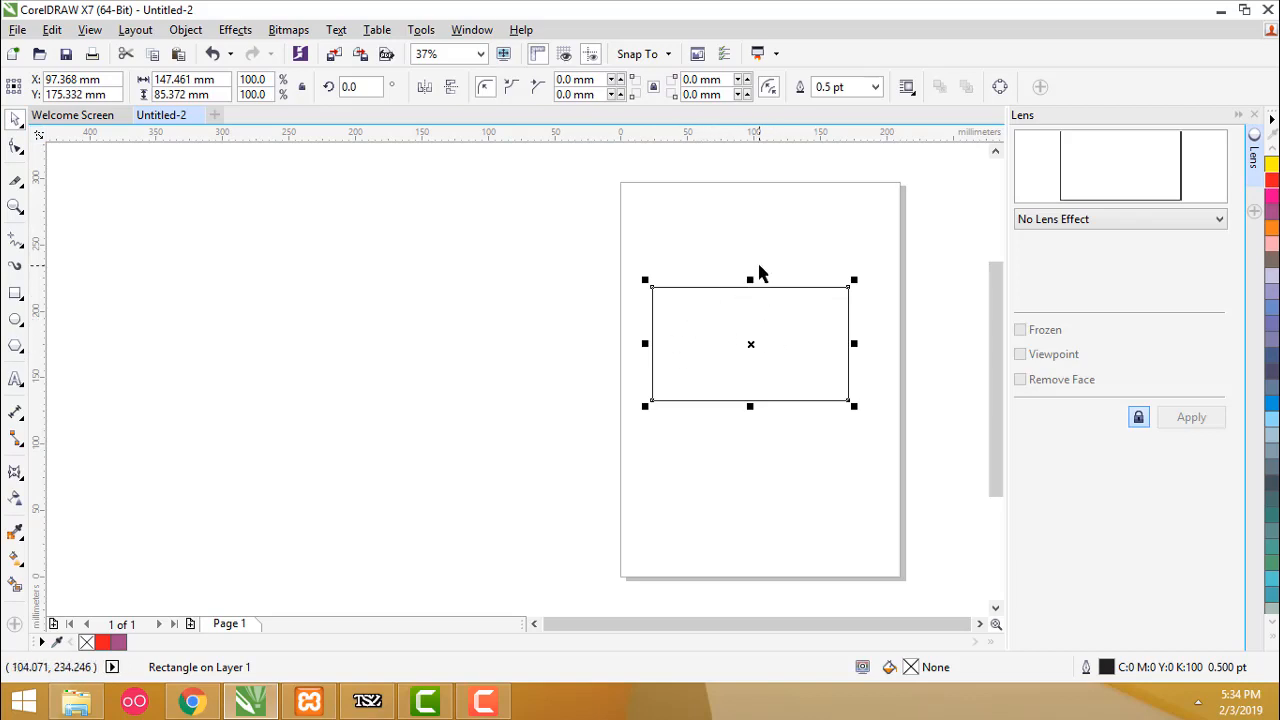
key("F10")
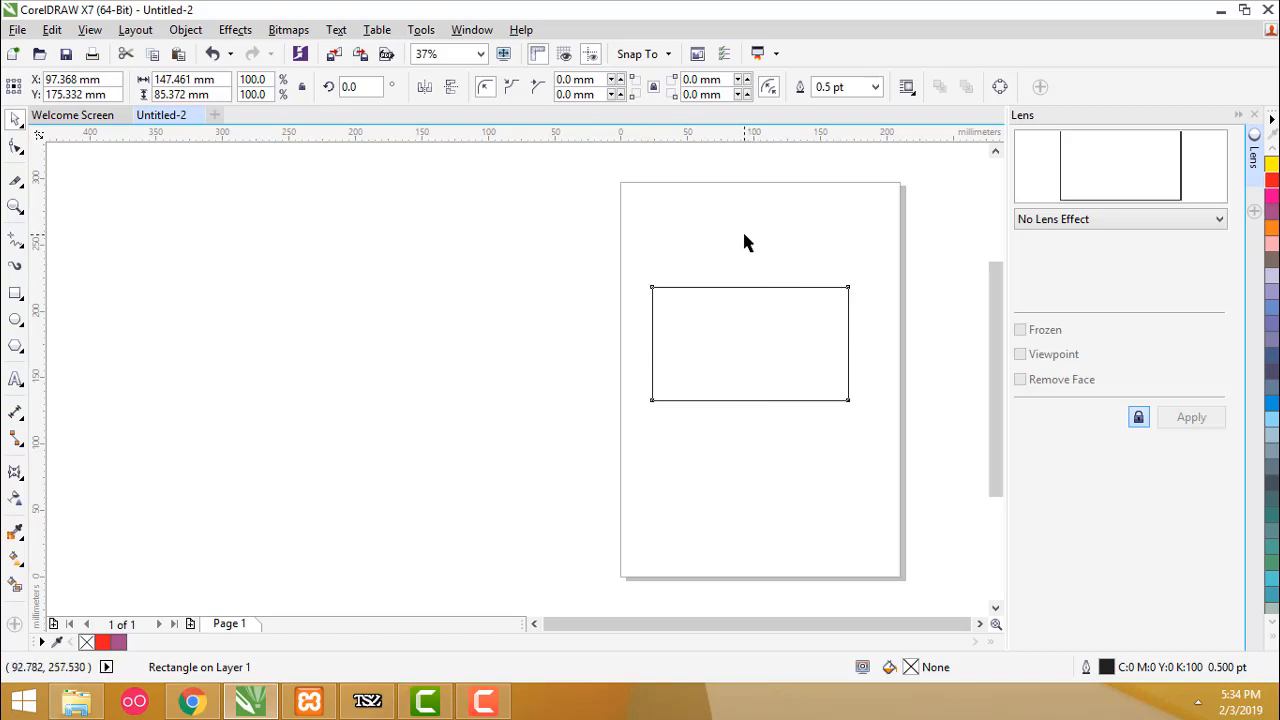
key("Escape")
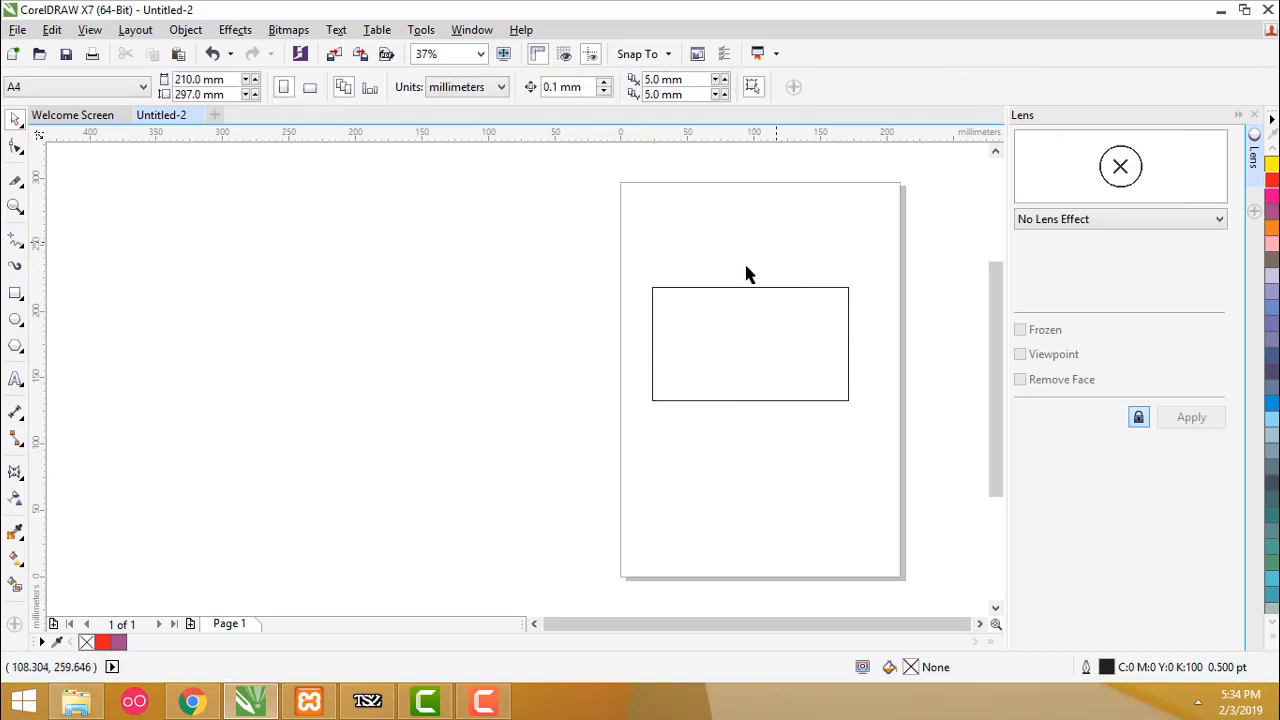
left_click(1274, 300)
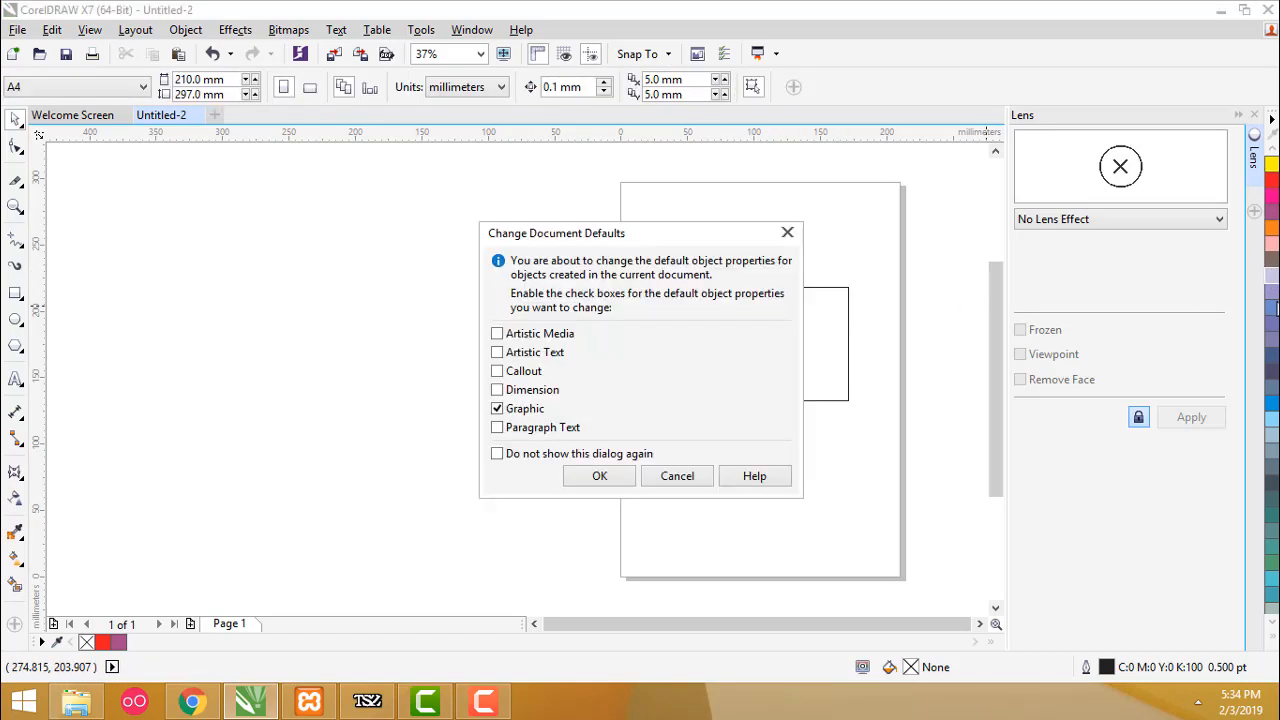
left_click(620, 479)
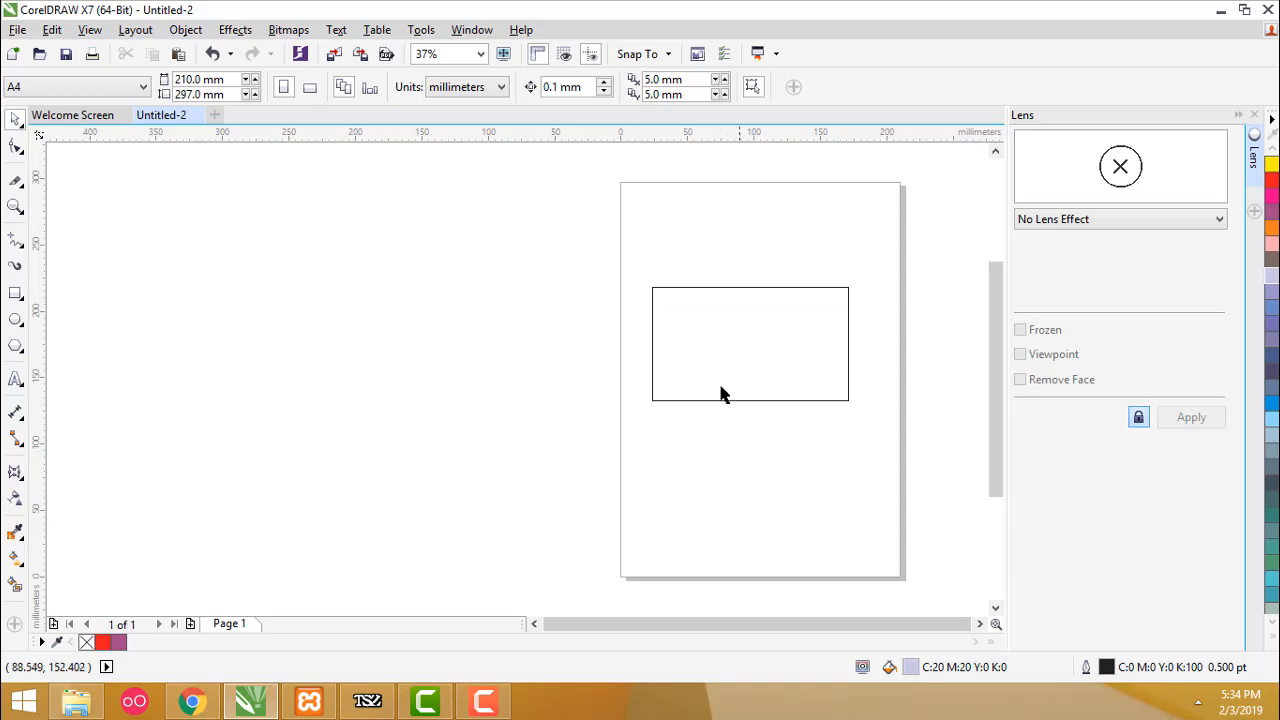
Try several palette colours on the rectangle and settle on the dark purple fill C:40 M:40 Y:0 K:60.
left_click(707, 330)
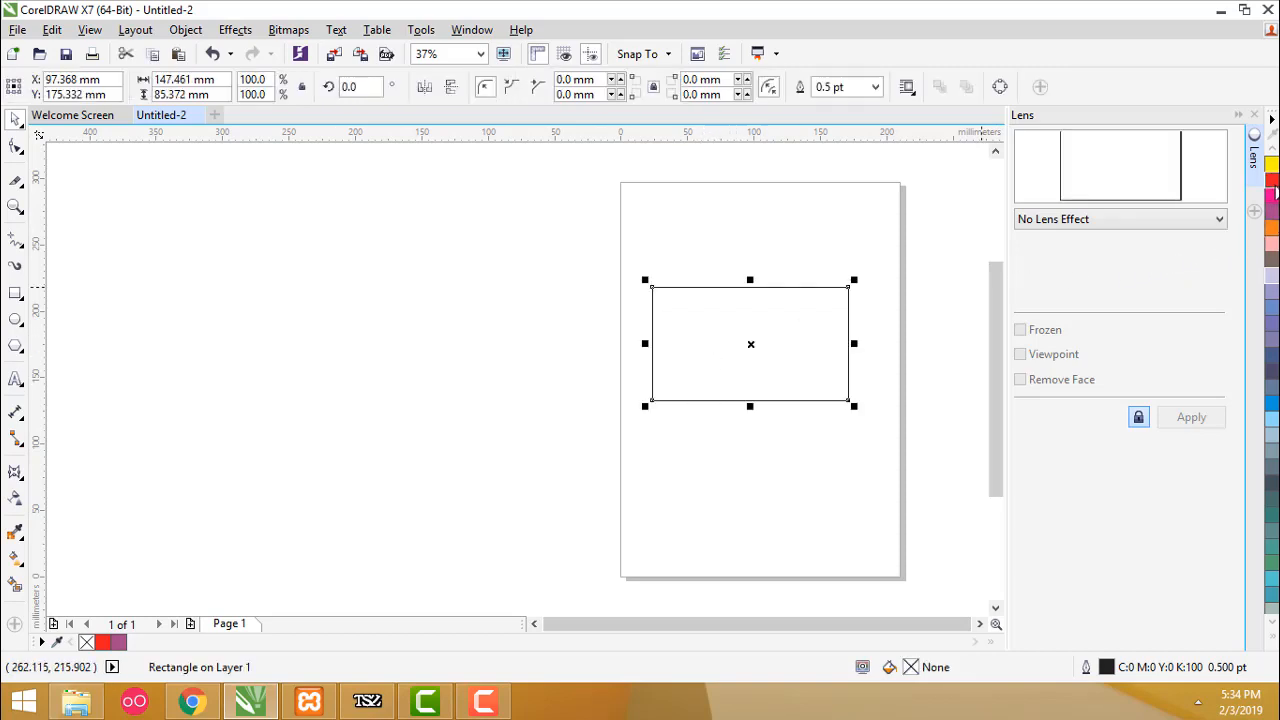
left_click(1273, 183)
left_click(1273, 214)
left_click(1273, 228)
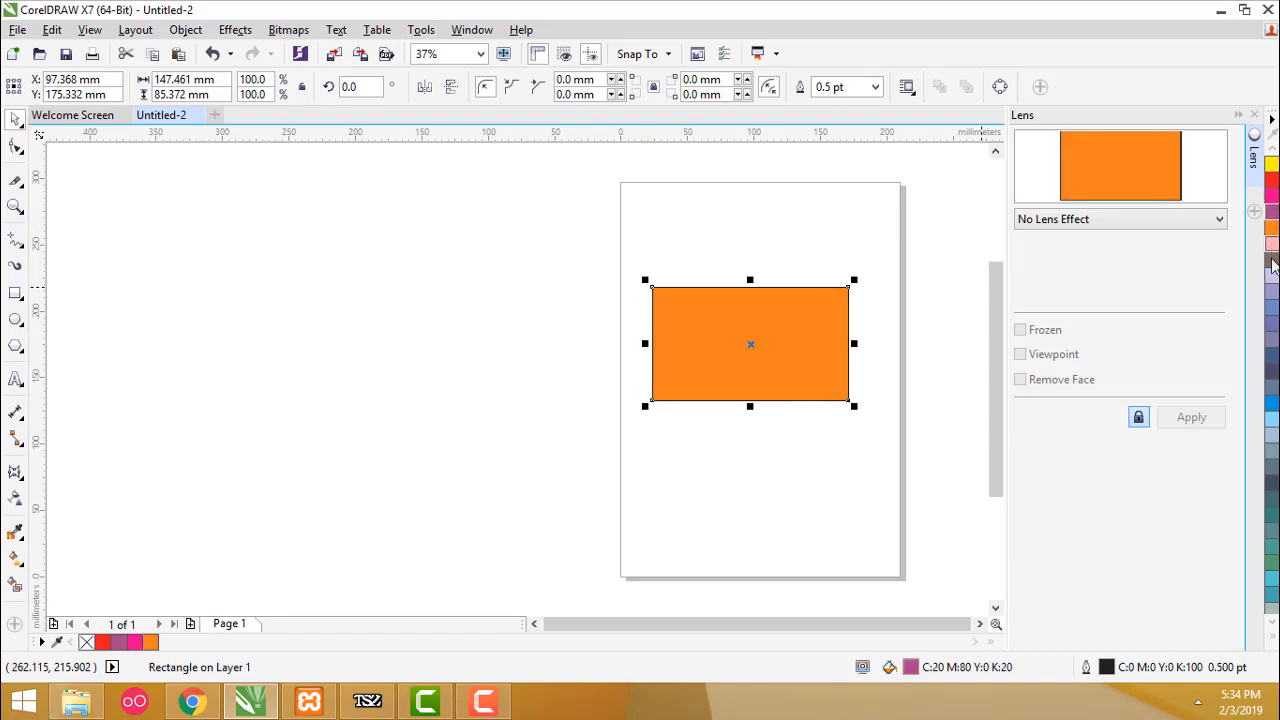
left_click(1273, 258)
left_click(1271, 308)
left_click(1272, 324)
left_click(1272, 339)
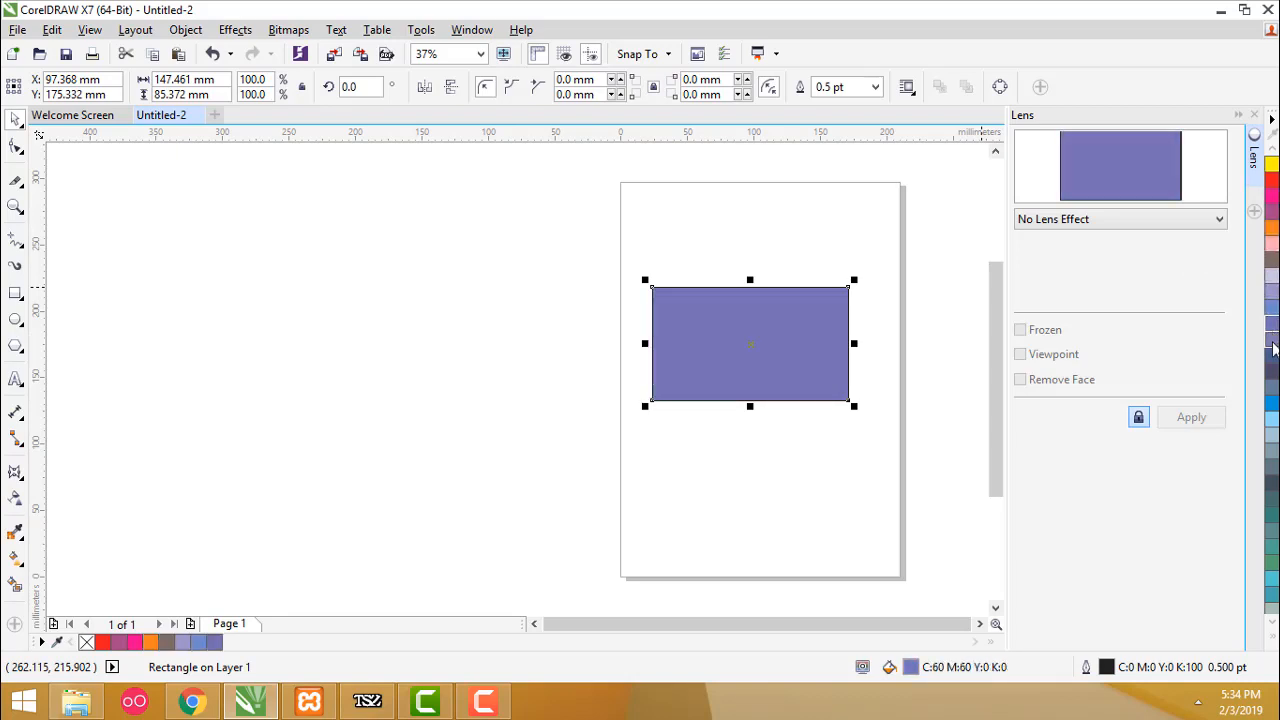
left_click(1272, 354)
left_click(1273, 370)
left_click(1274, 374)
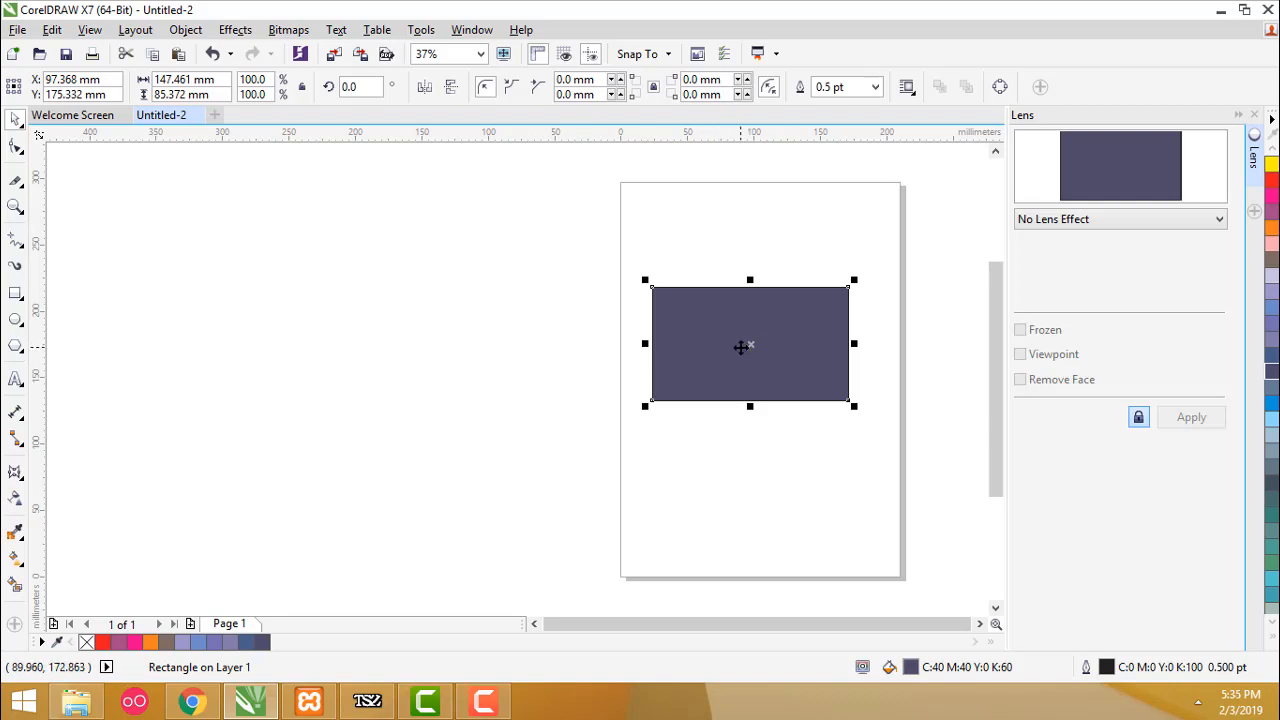
Apply a horizontal linear fountain fill to the rectangle, from dark purple at its left edge to white at its right edge.
left_click(785, 425)
left_click(747, 335)
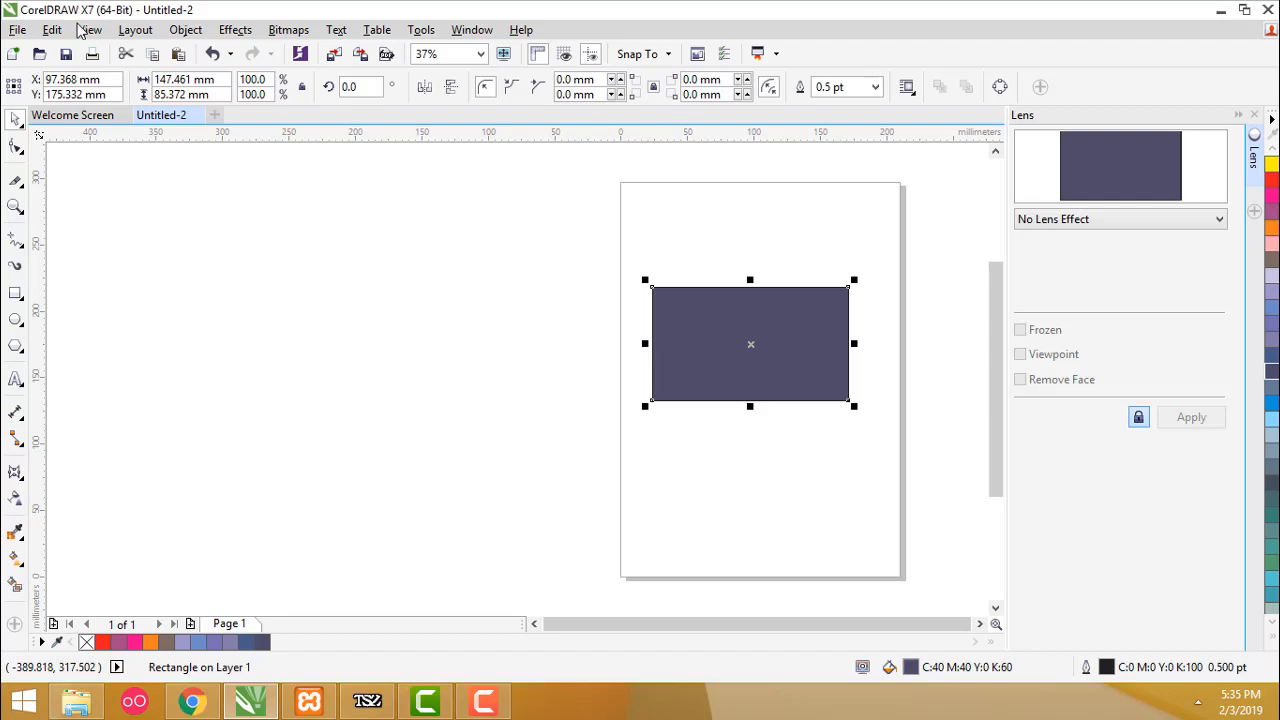
left_click(14, 563)
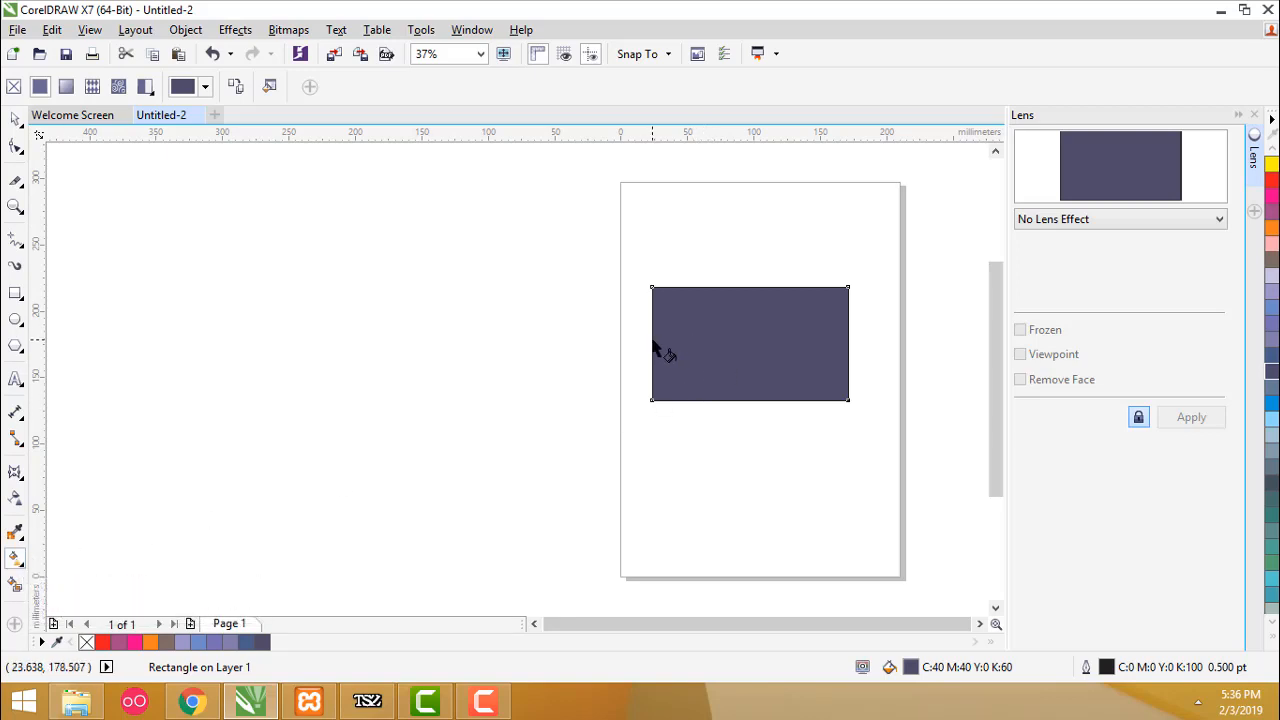
left_click_drag(653, 343, 850, 345)
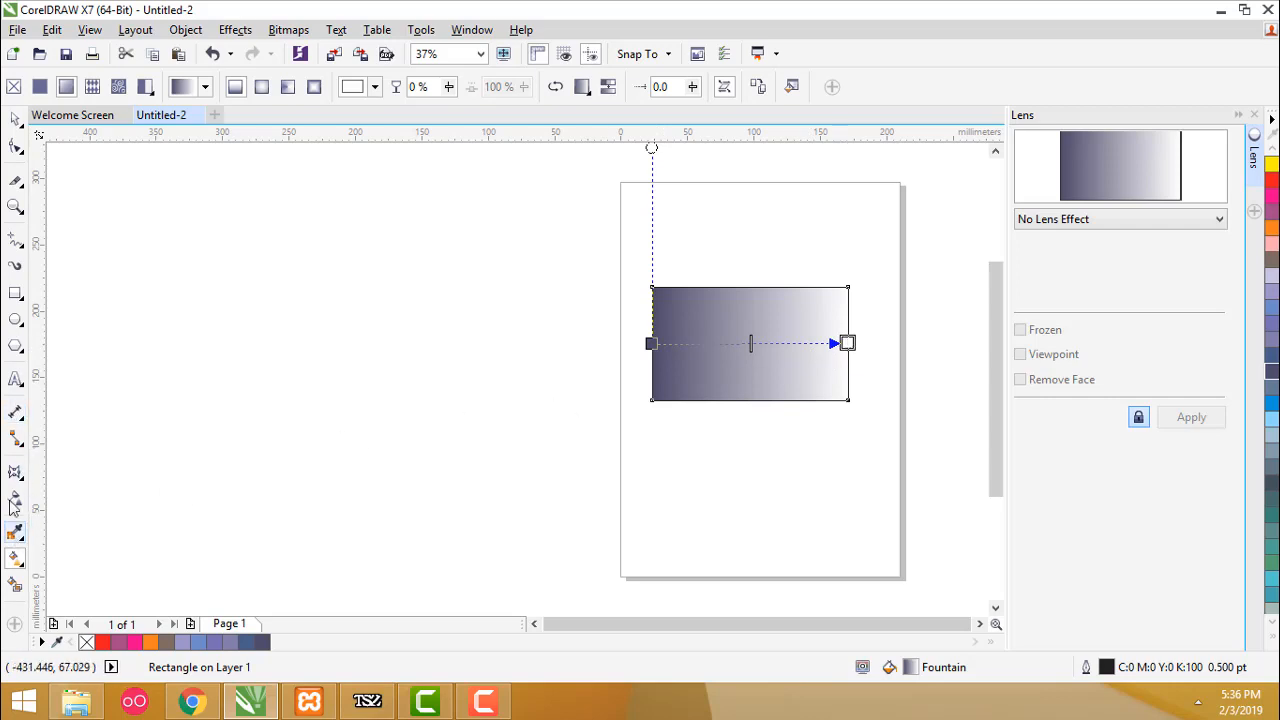
Reactivate the Interactive Fill tool on the rectangle and select the gradient's dark start node.
left_click(15, 206)
left_click(823, 370)
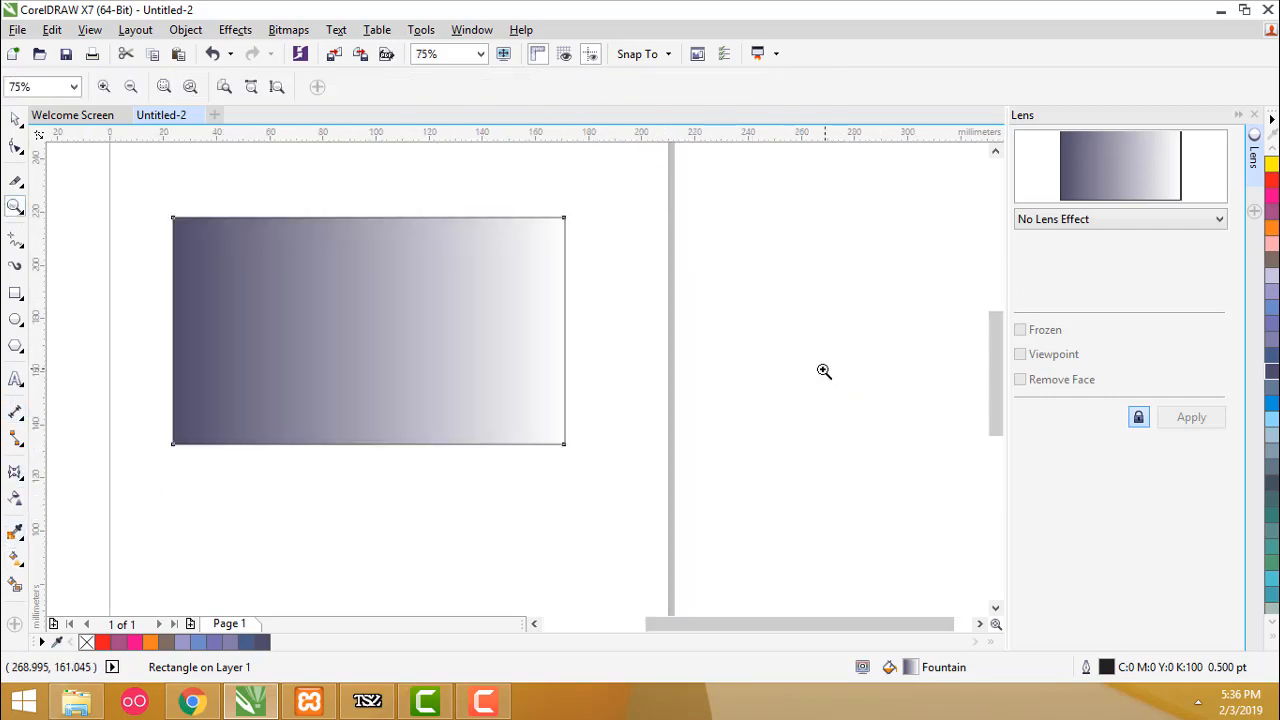
left_click_drag(720, 626, 649, 627)
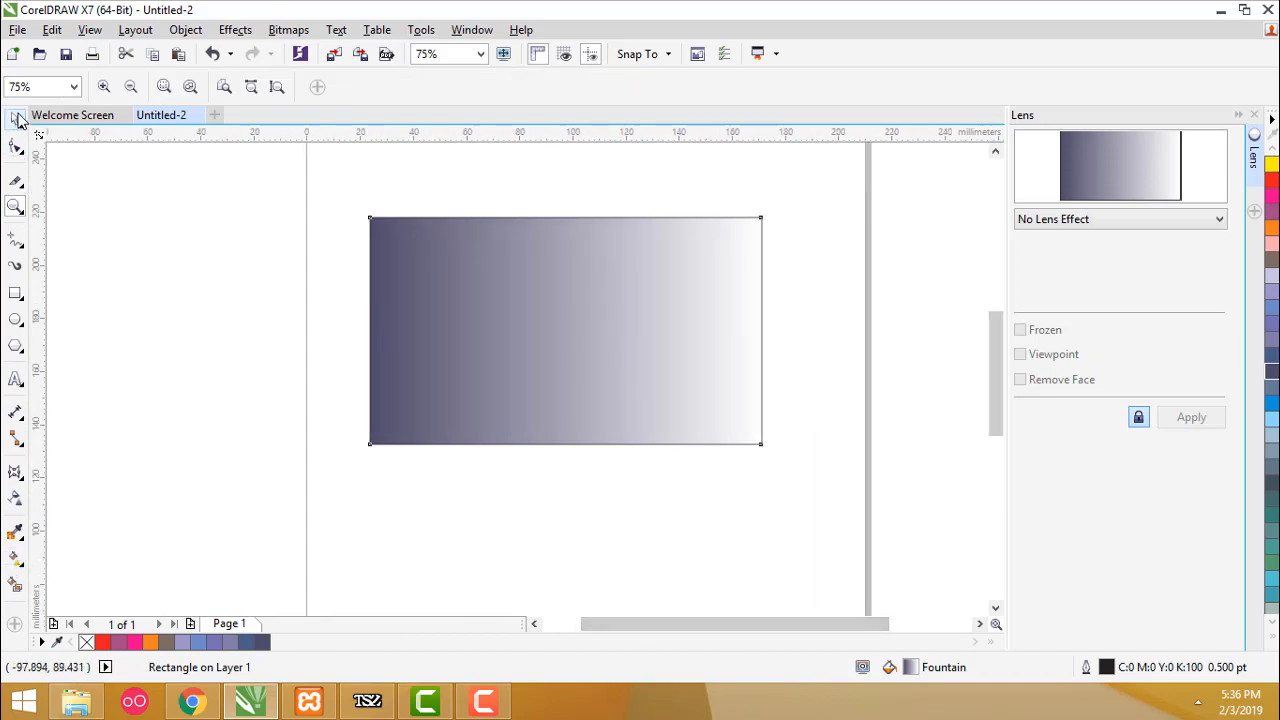
left_click(16, 121)
left_click(436, 262)
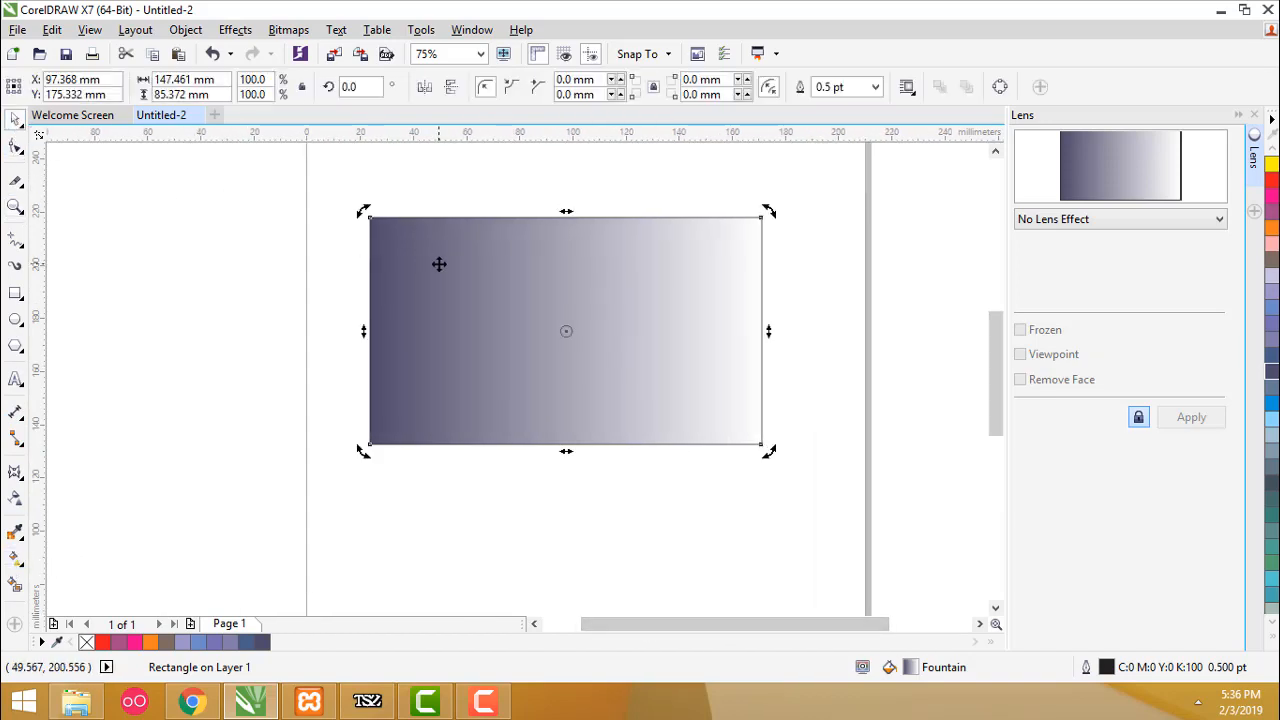
left_click(505, 277)
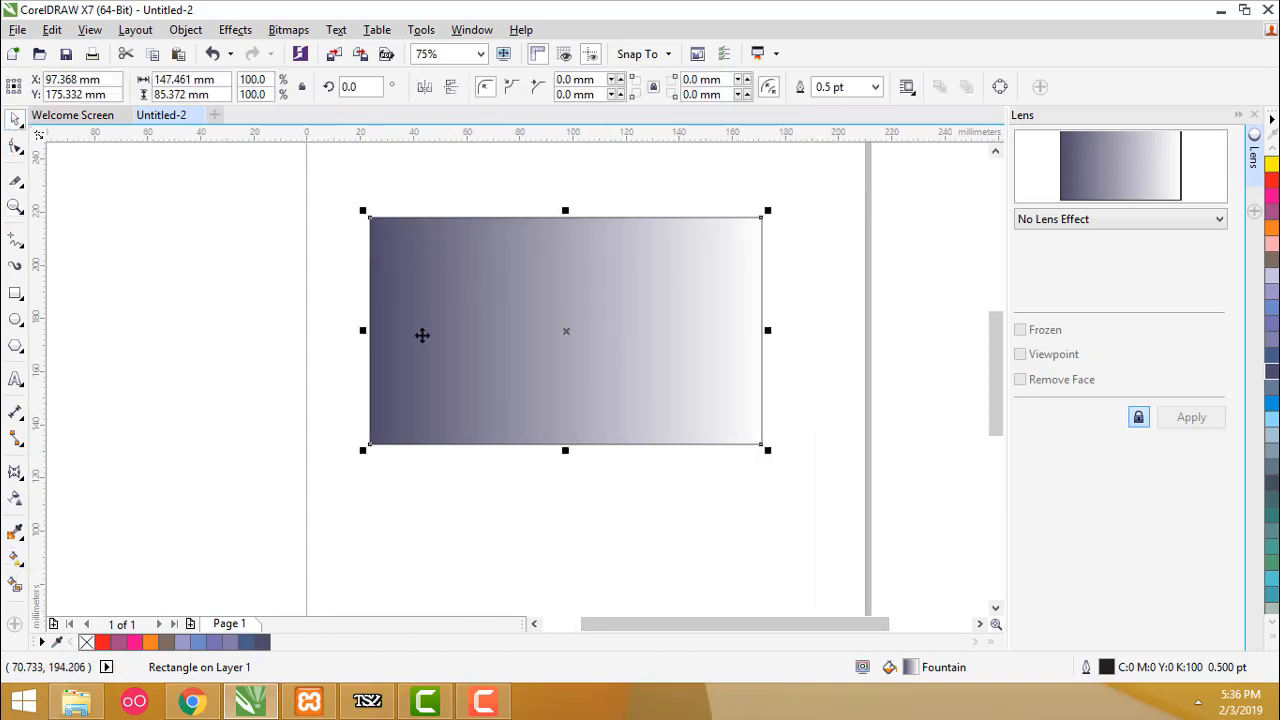
left_click(16, 558)
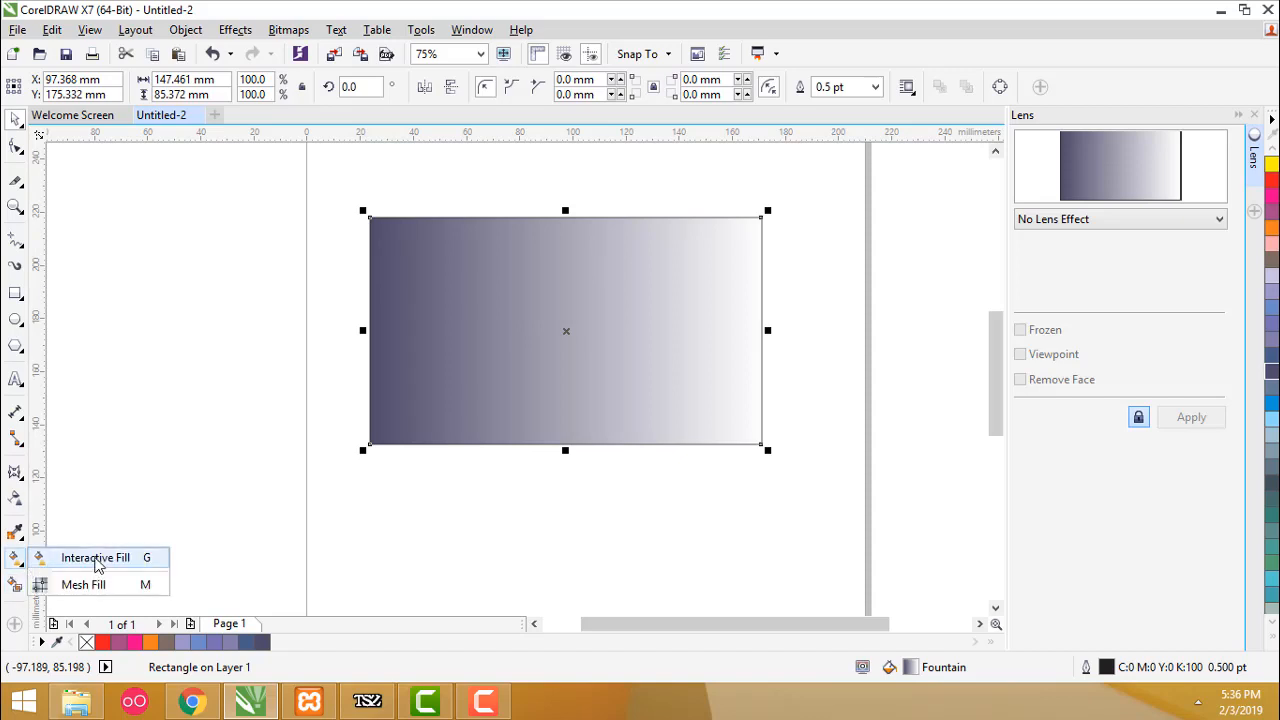
left_click(70, 557)
left_click(368, 330)
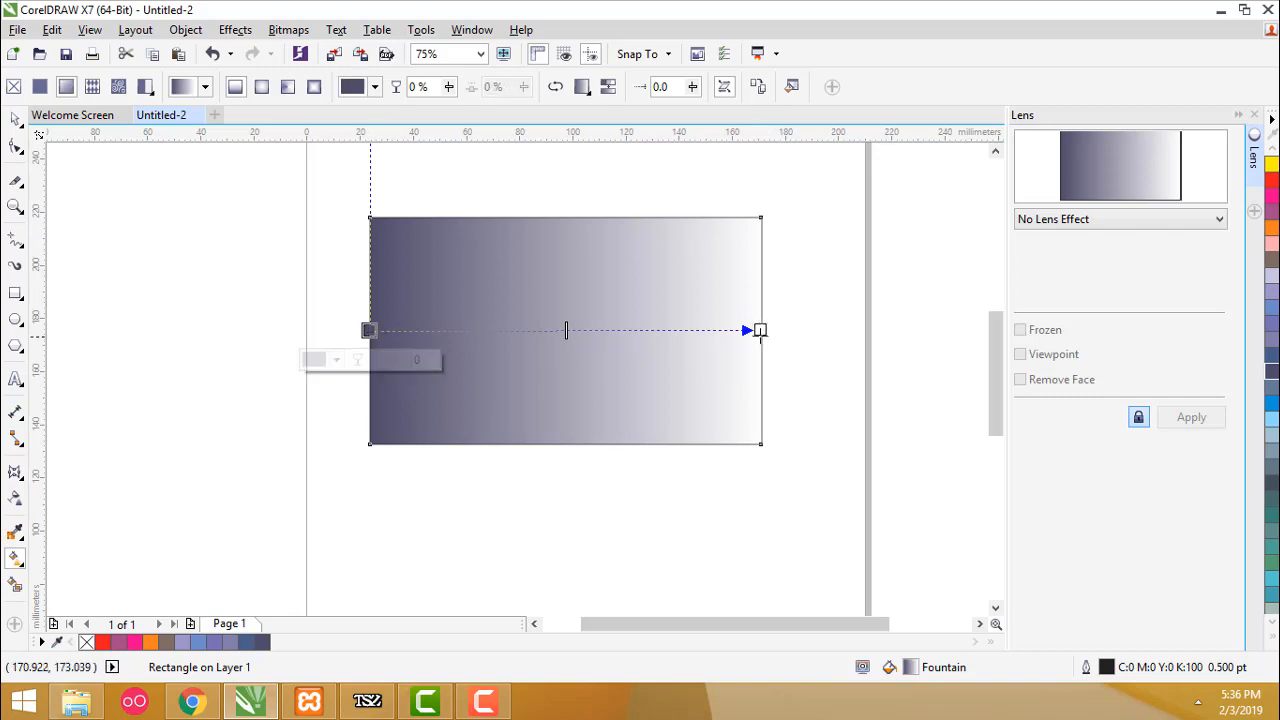
left_click(760, 330)
left_click(368, 330)
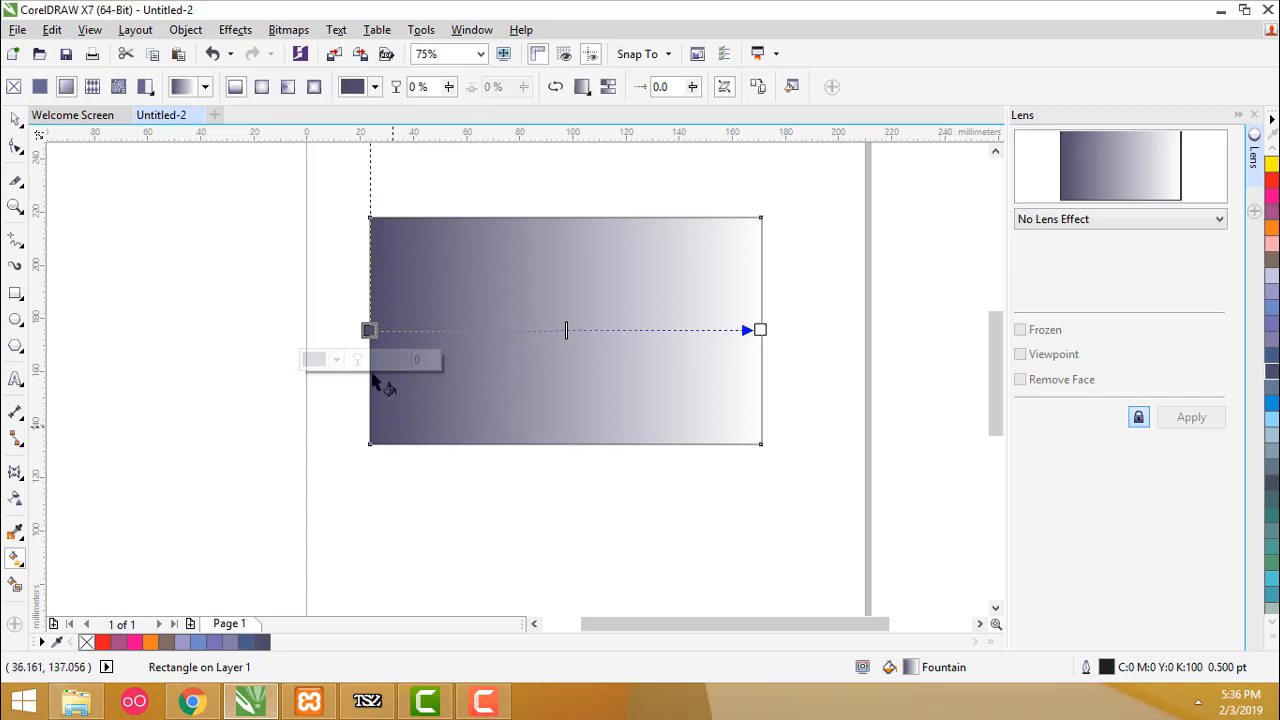
left_click(760, 330)
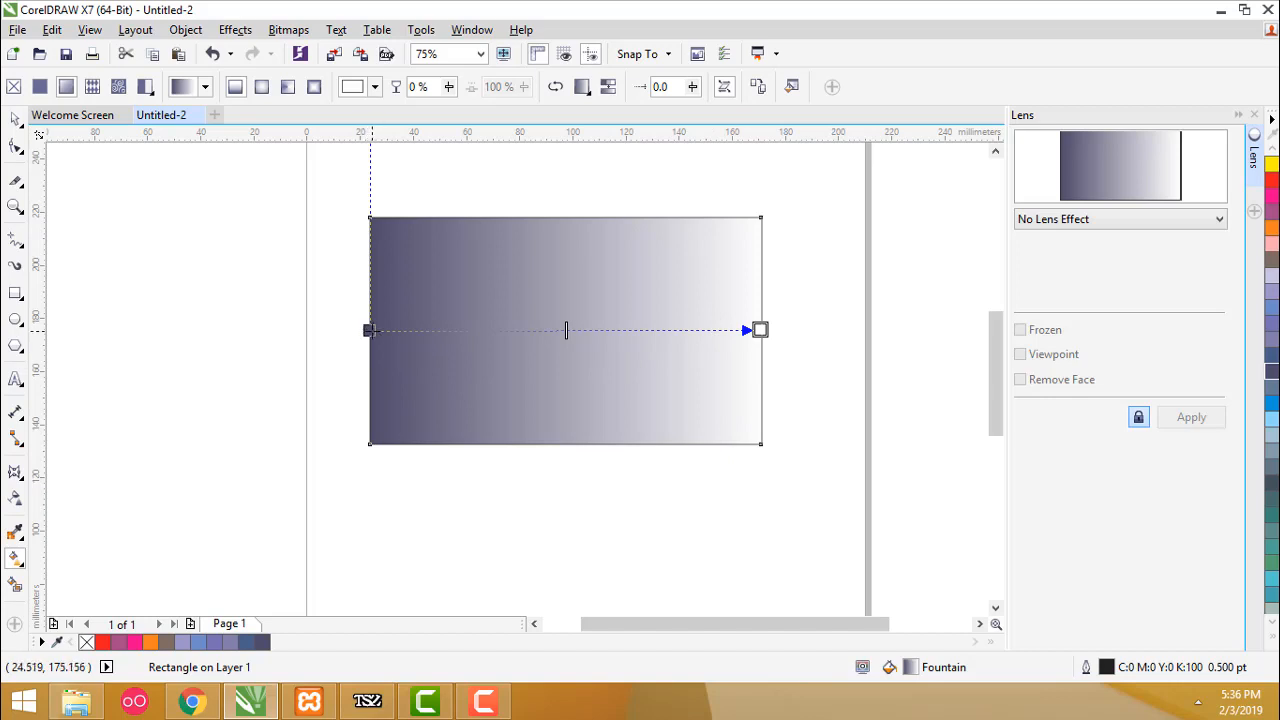
left_click(369, 330)
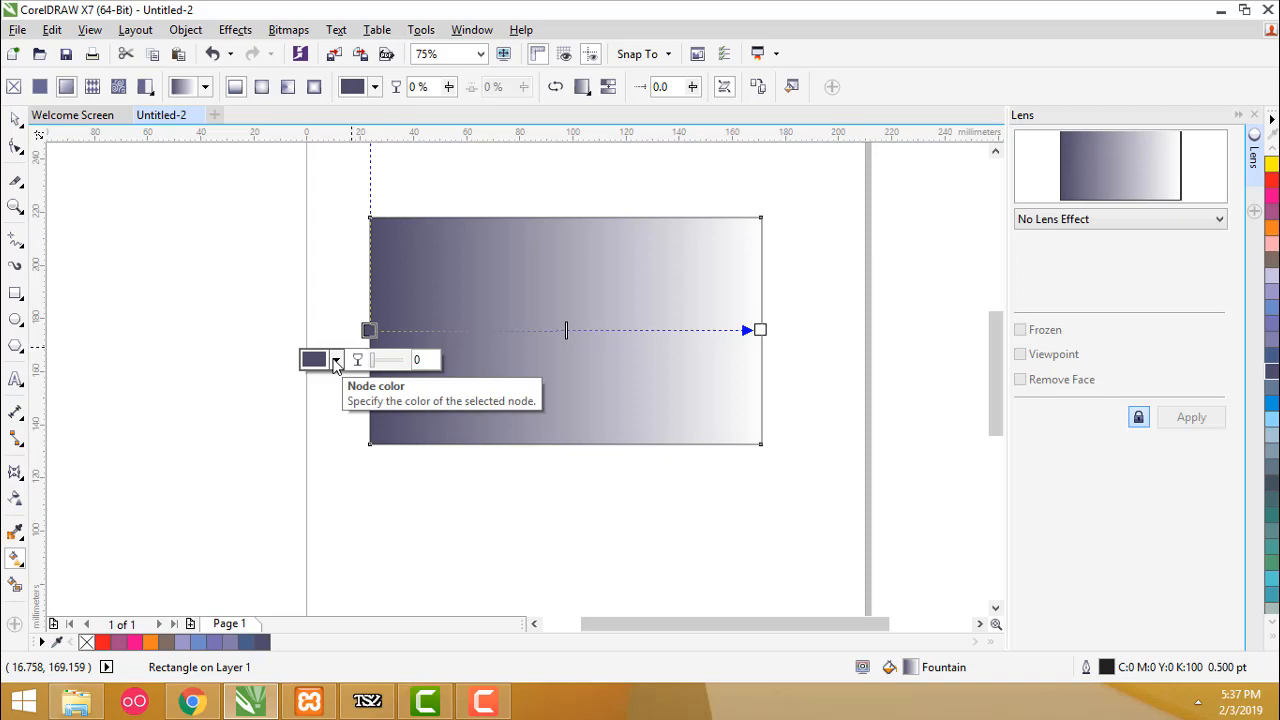
Try green for the gradient's start node, and set it to pinkish red C 3, M 100, Y 48, K 0.
left_click(336, 361)
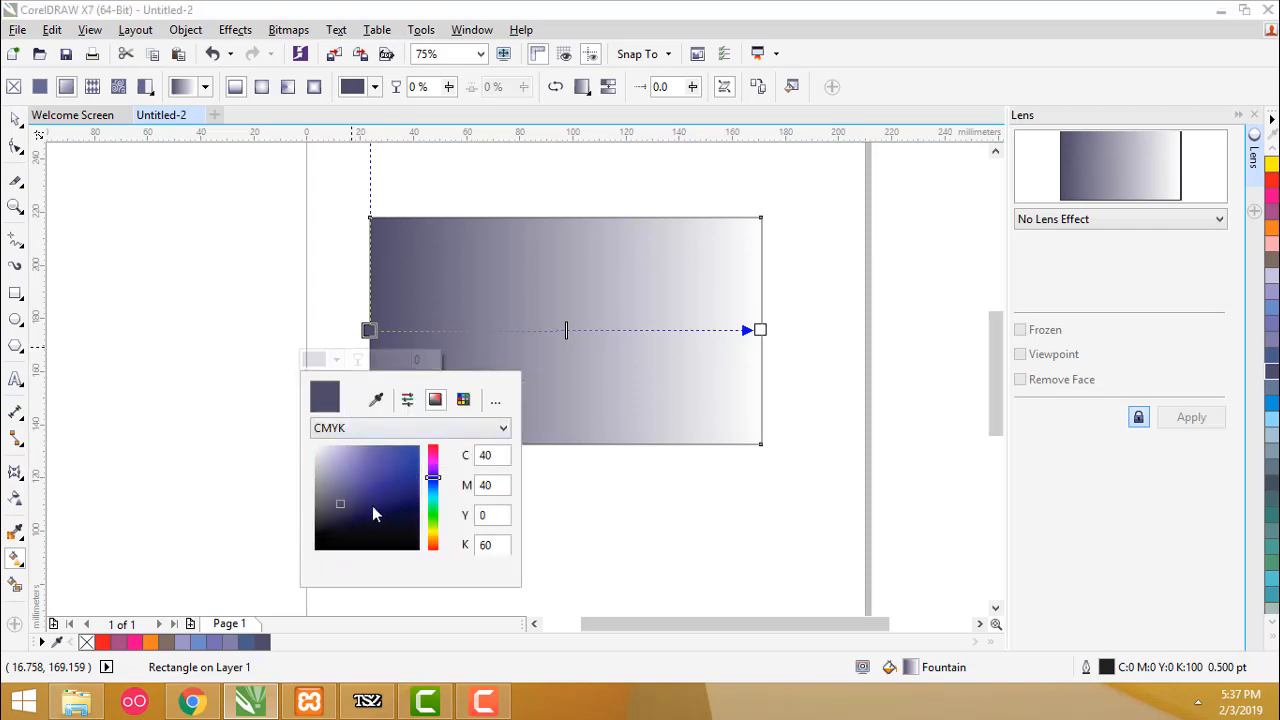
mouse_move(437, 484)
left_mouse_down()
mouse_move(440, 459)
mouse_move(437, 518)
mouse_move(417, 453)
left_mouse_up()
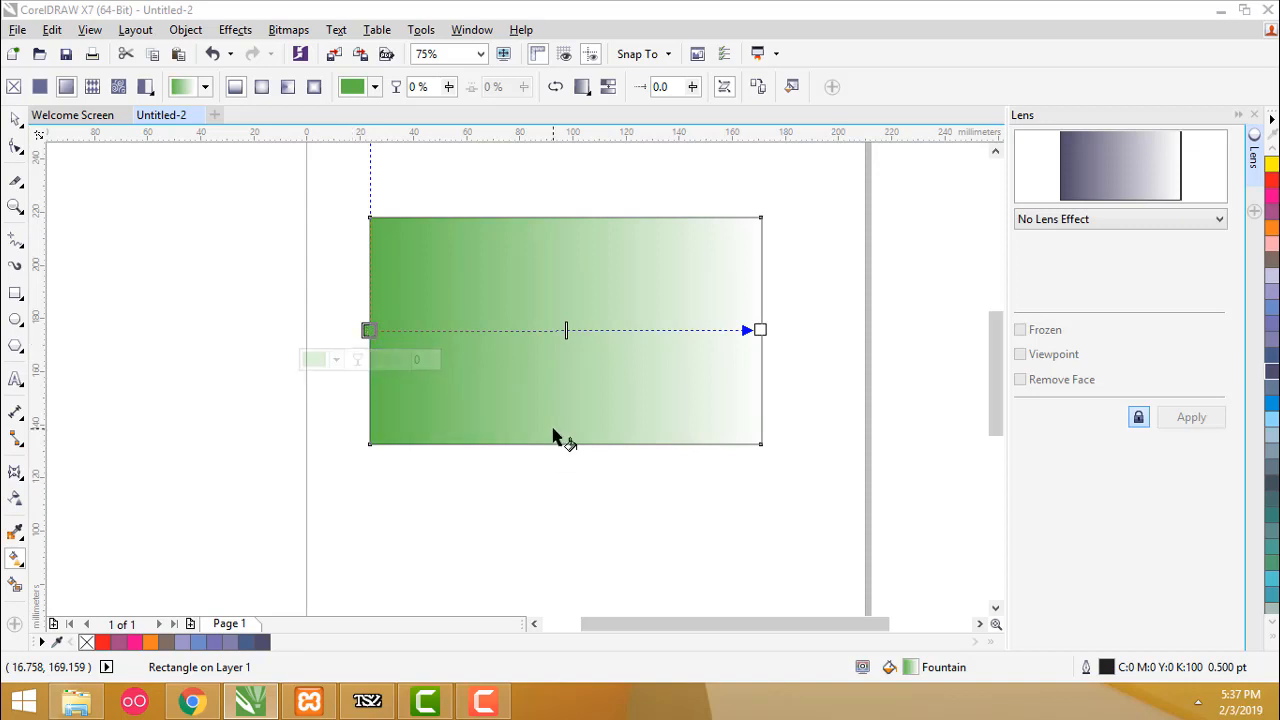
left_click(337, 362)
left_click(435, 455)
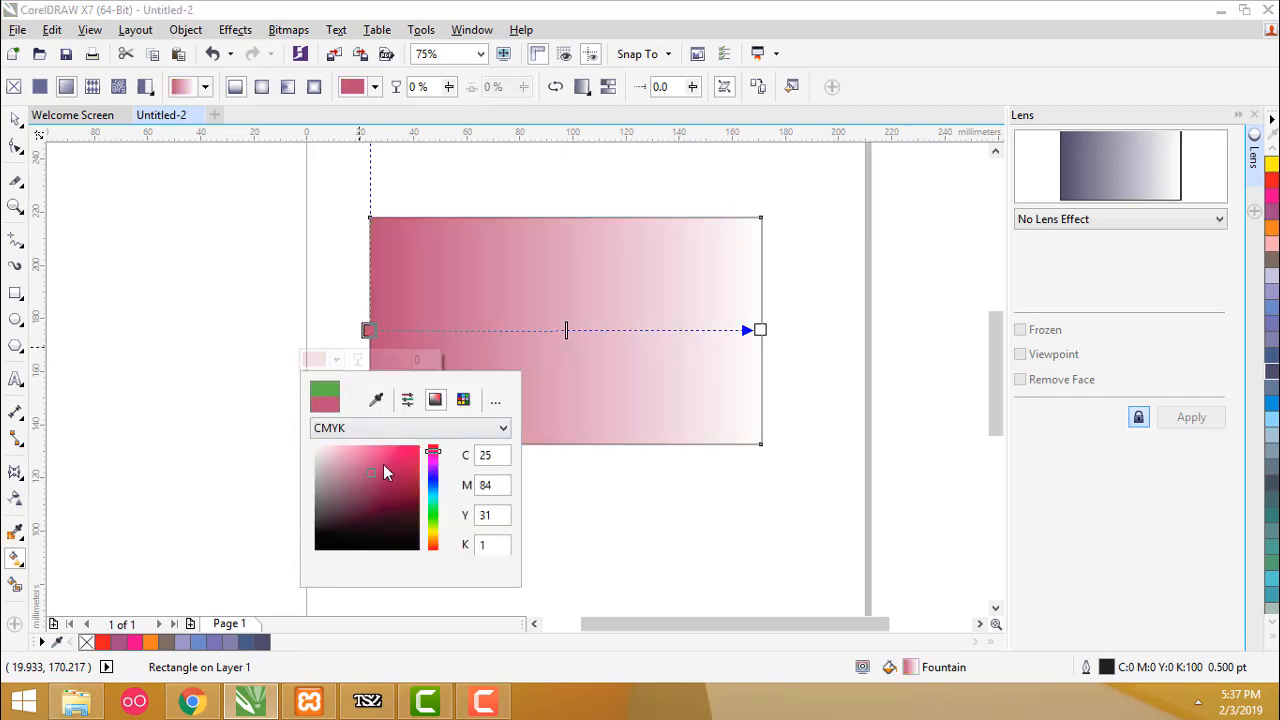
left_click_drag(386, 466, 413, 455)
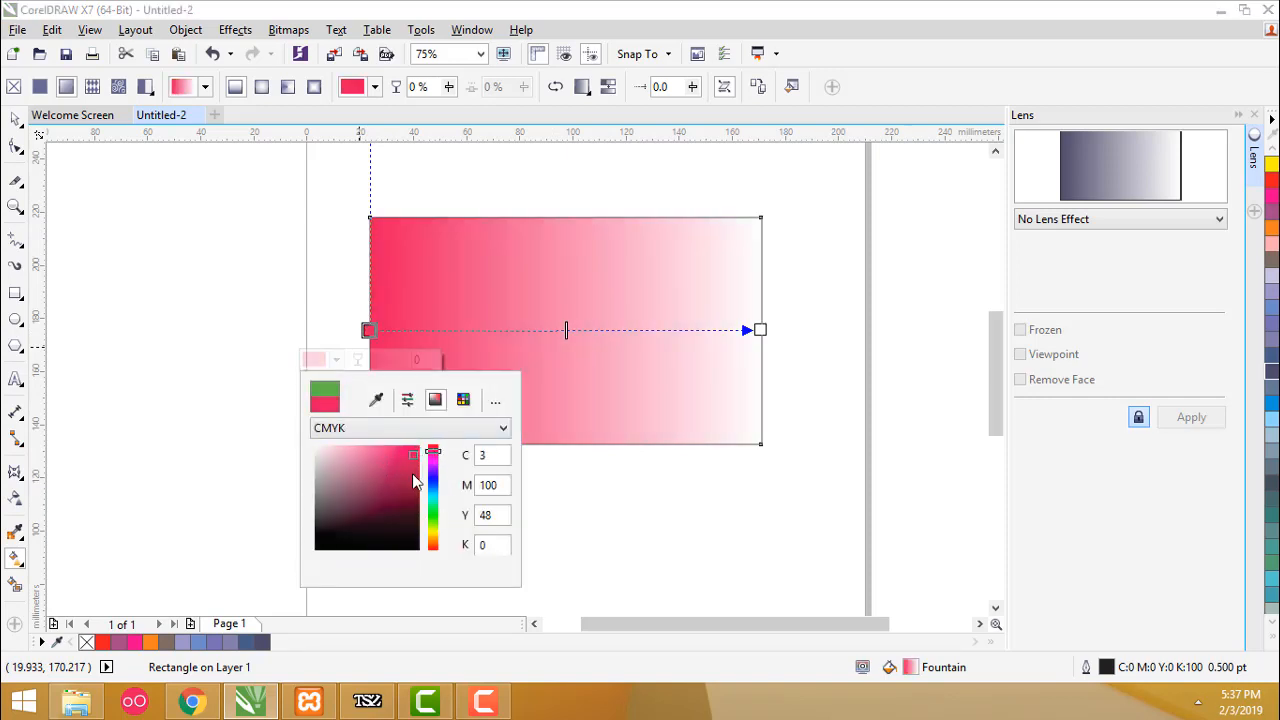
left_click(558, 485)
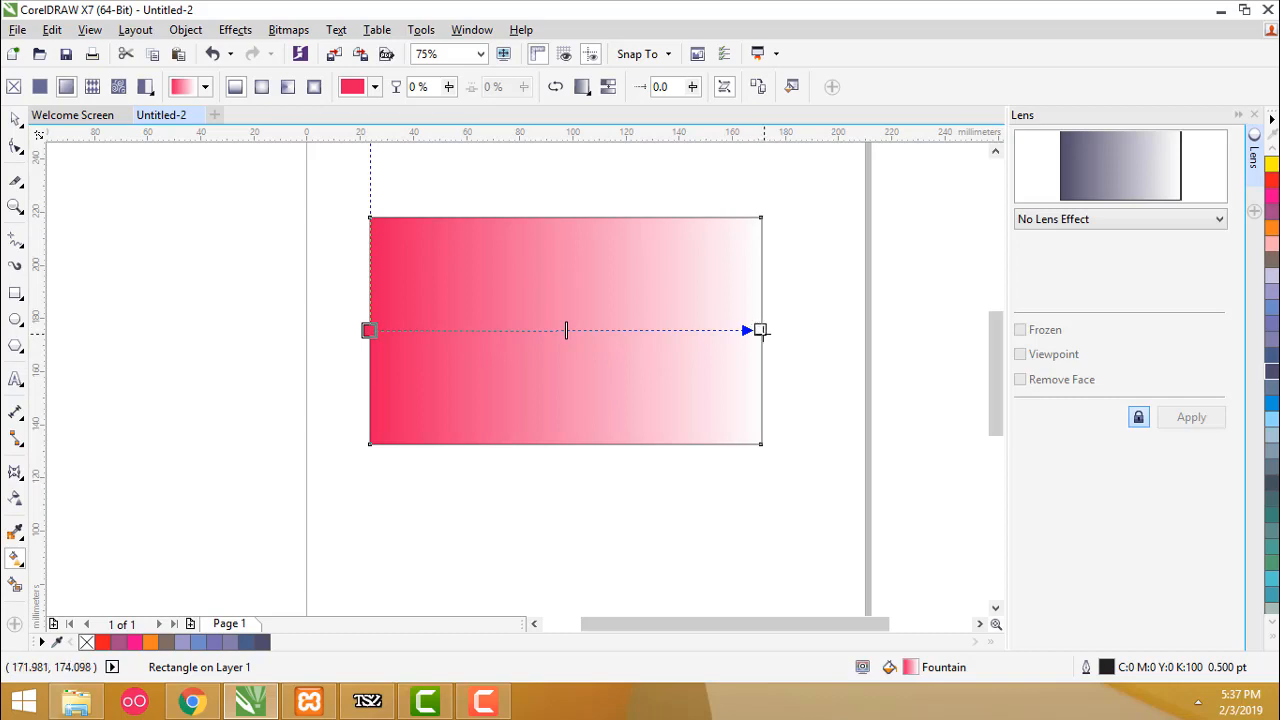
Try light yellow for the gradient's end node, and set it to light blue C 31, M 0, Y 10, K 0.
left_click(760, 329)
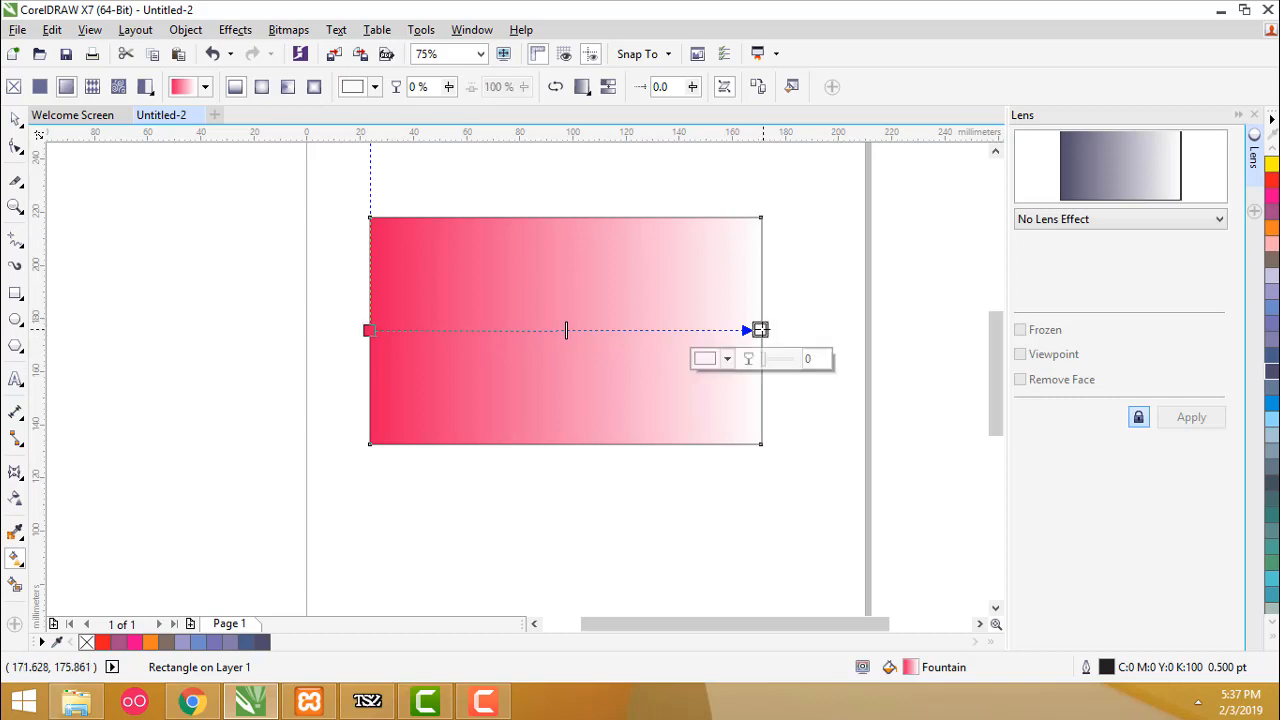
left_click(727, 360)
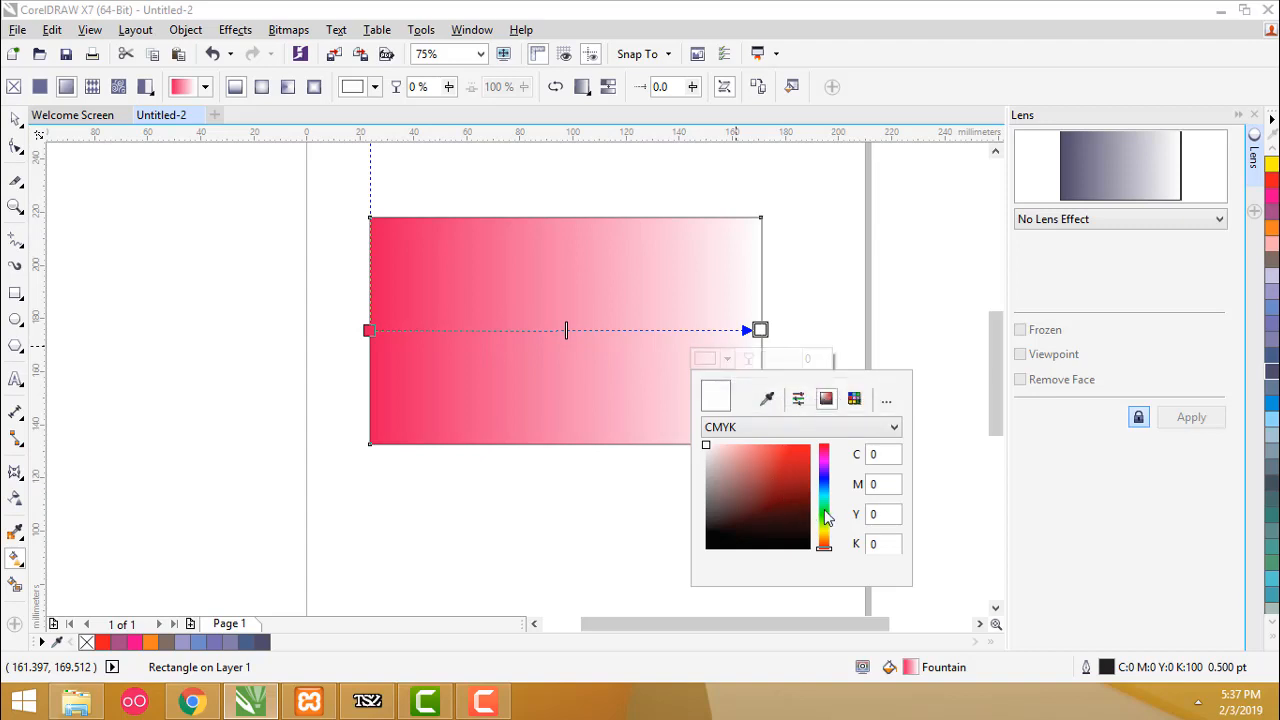
left_click_drag(823, 537, 823, 531)
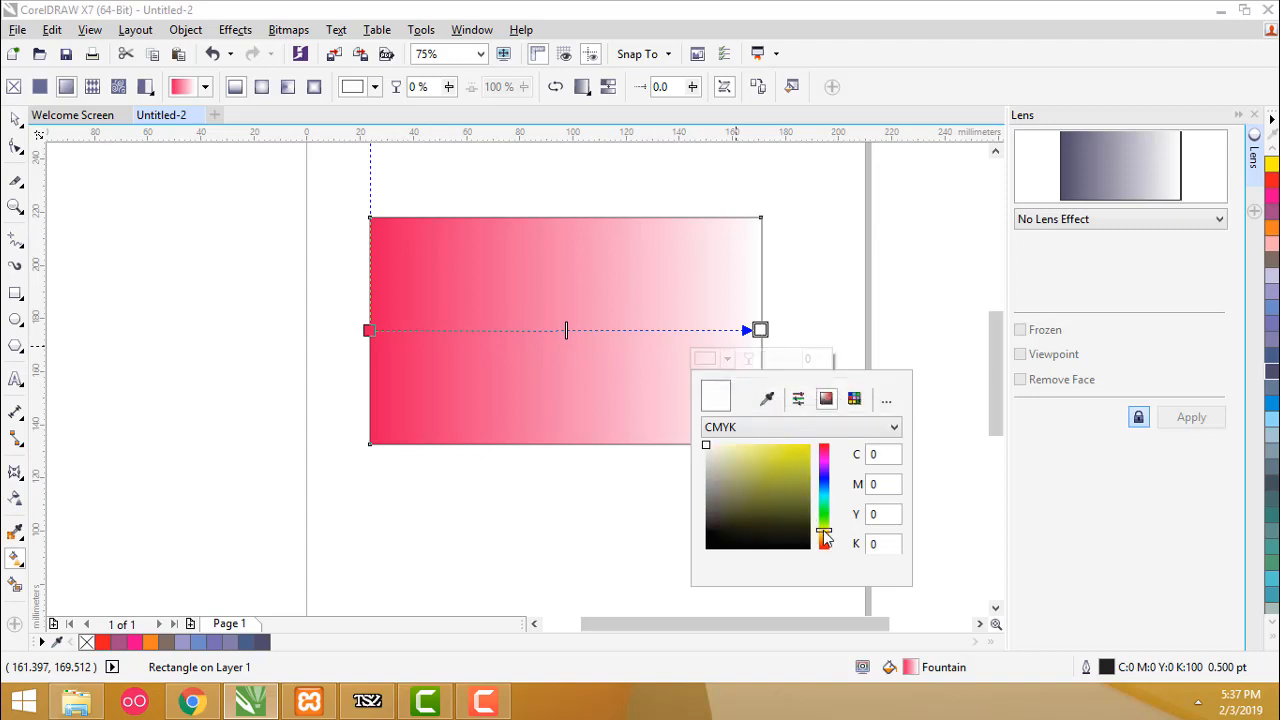
mouse_move(794, 481)
left_mouse_down()
mouse_move(801, 452)
mouse_move(745, 445)
left_mouse_up()
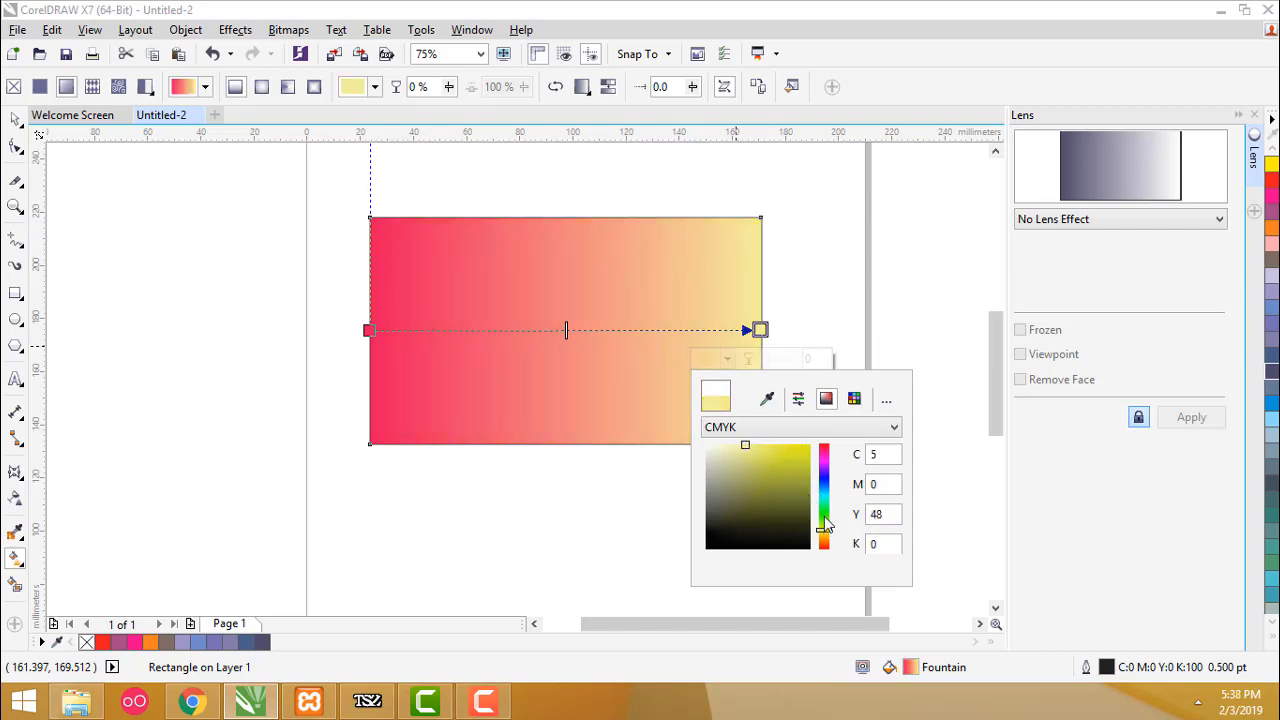
left_click_drag(826, 525, 822, 503)
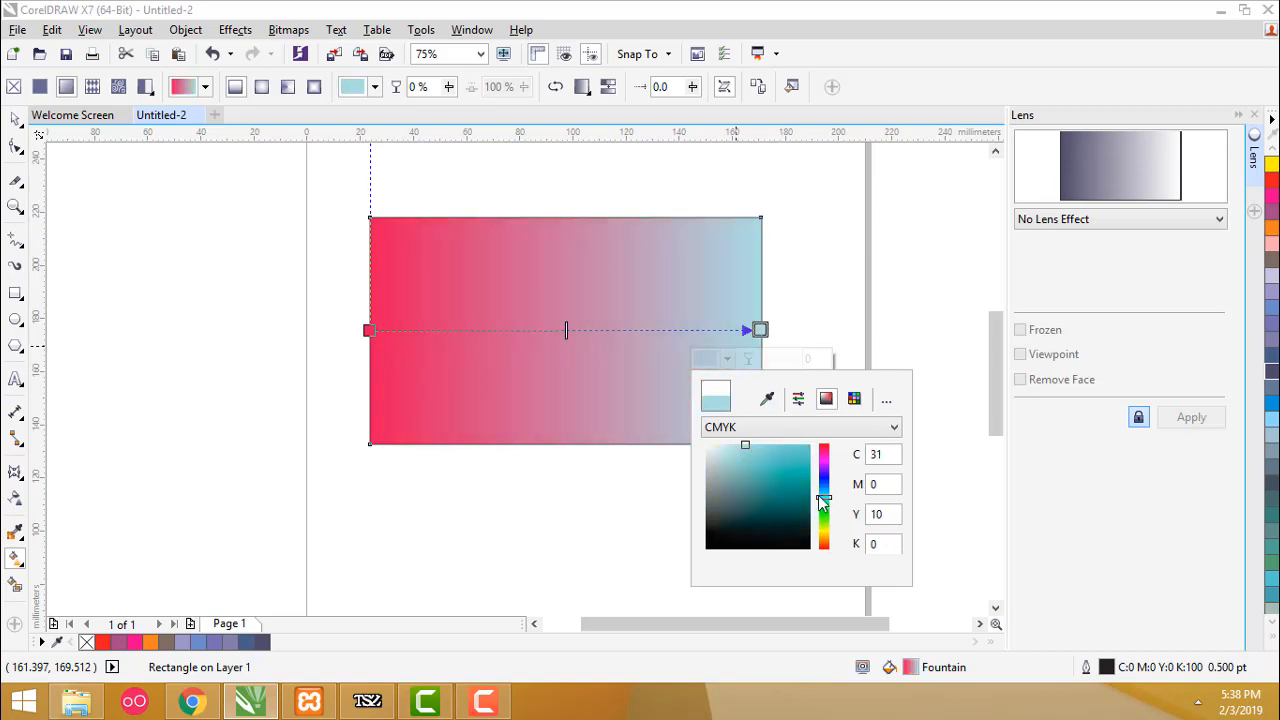
Set the gradient's end node to white and slant the fill from the rectangle's upper-left corner to just past its lower-right corner.
left_click_drag(745, 445, 742, 444)
left_click_drag(768, 490, 681, 412)
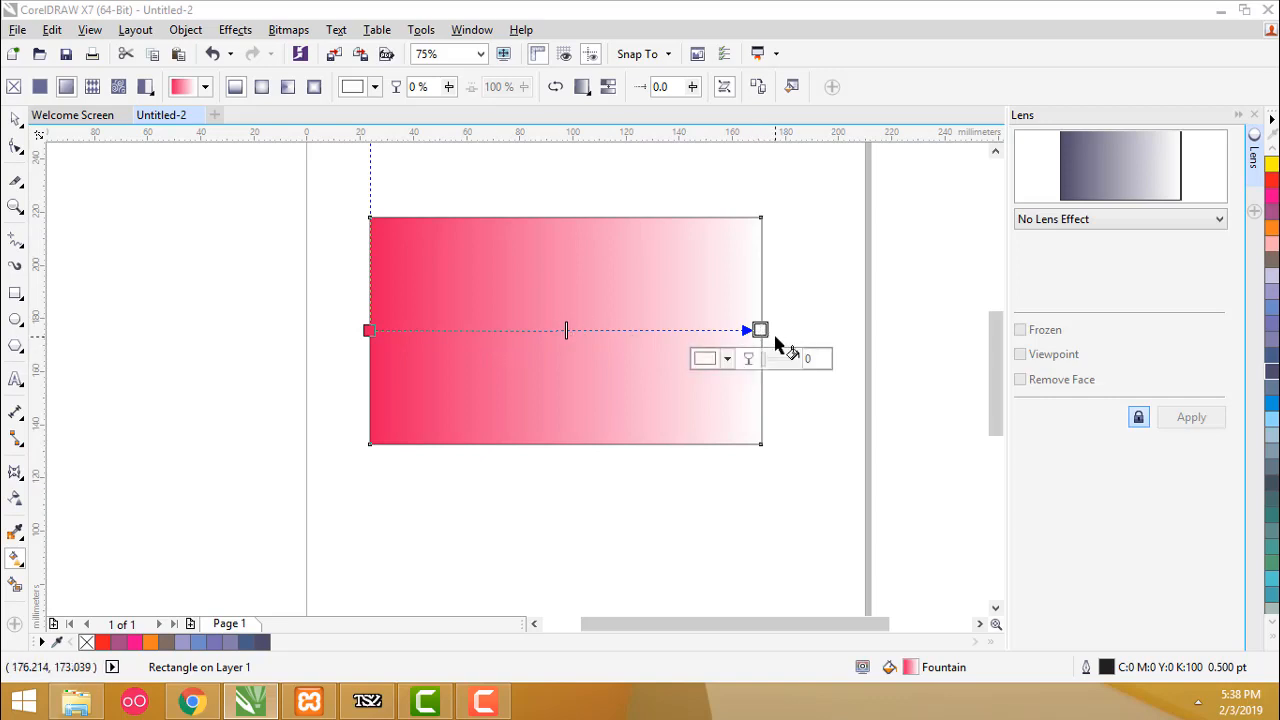
left_click_drag(760, 330, 758, 437)
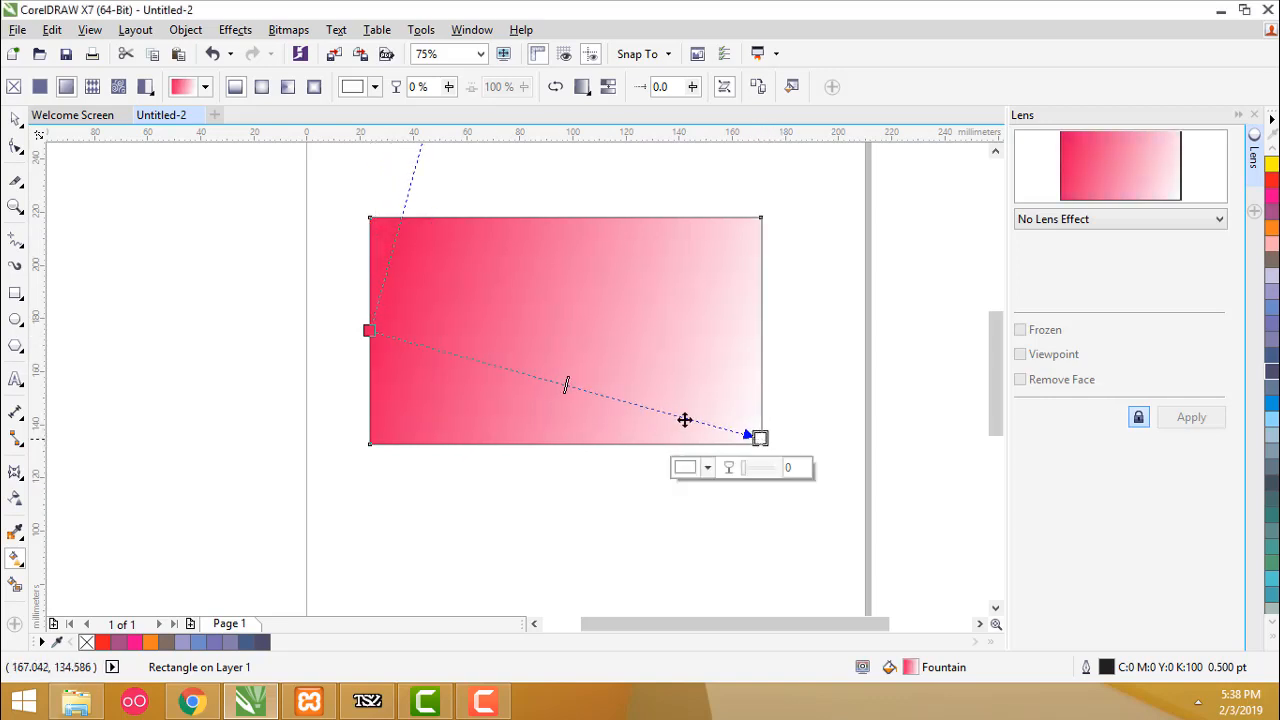
left_click_drag(369, 330, 369, 217)
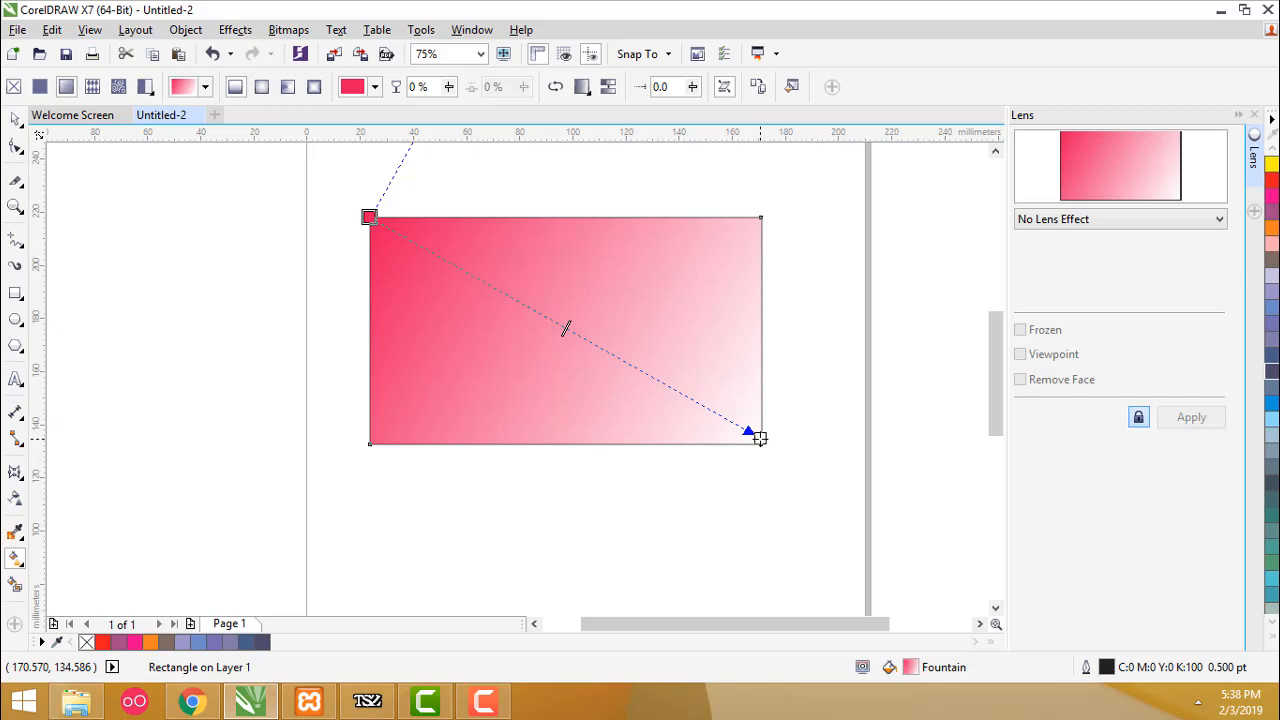
mouse_move(759, 437)
left_mouse_down()
mouse_move(468, 292)
mouse_move(772, 443)
left_mouse_up()
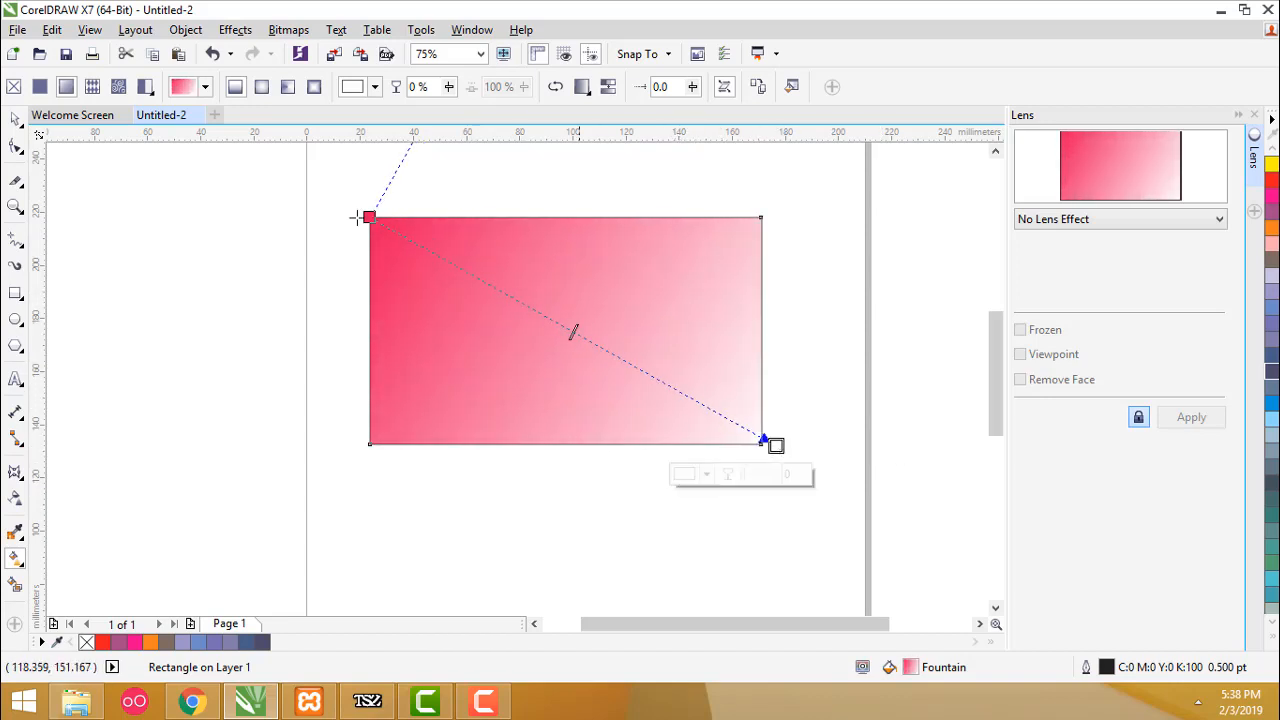
Level the gradient by moving its start node to the rectangle's left edge and its end node just past the right edge.
left_click_drag(369, 216, 449, 369)
left_click_drag(768, 444, 767, 360)
left_click_drag(449, 369, 368, 362)
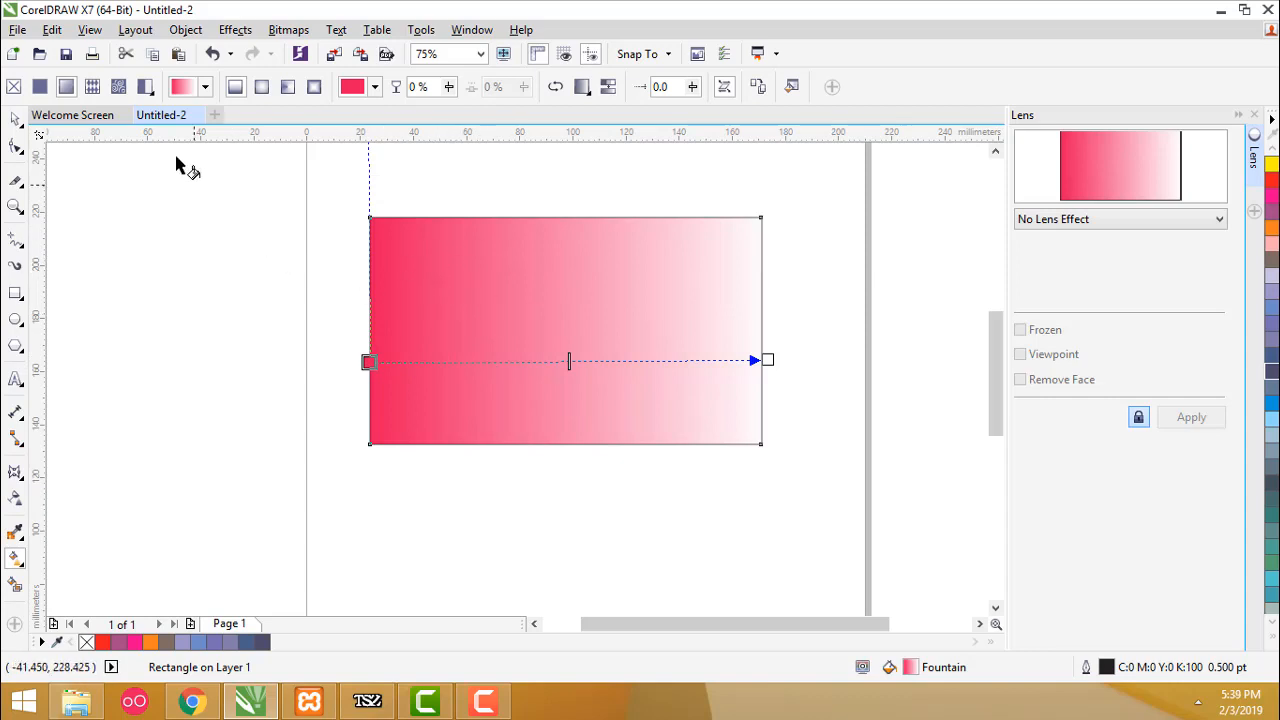
Apply a vector pattern fill to the rectangle and browse the Food and Abstract categories of the pattern library.
left_click(91, 92)
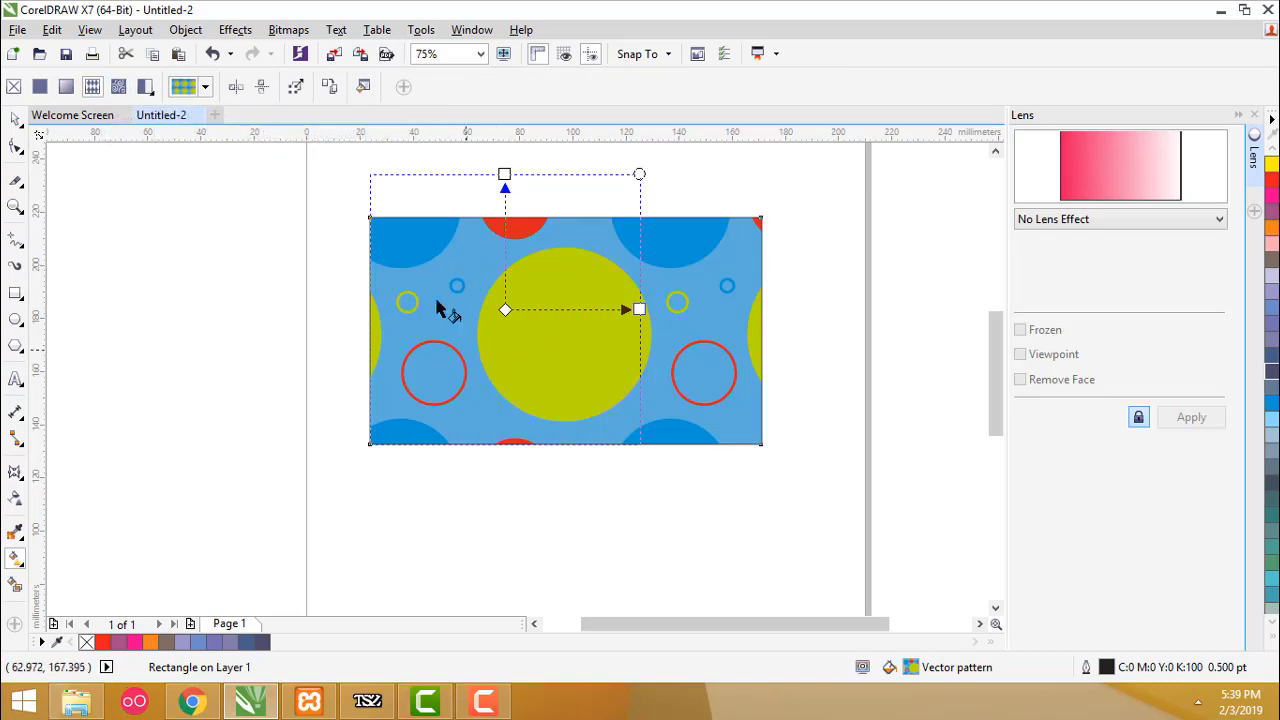
left_click(206, 88)
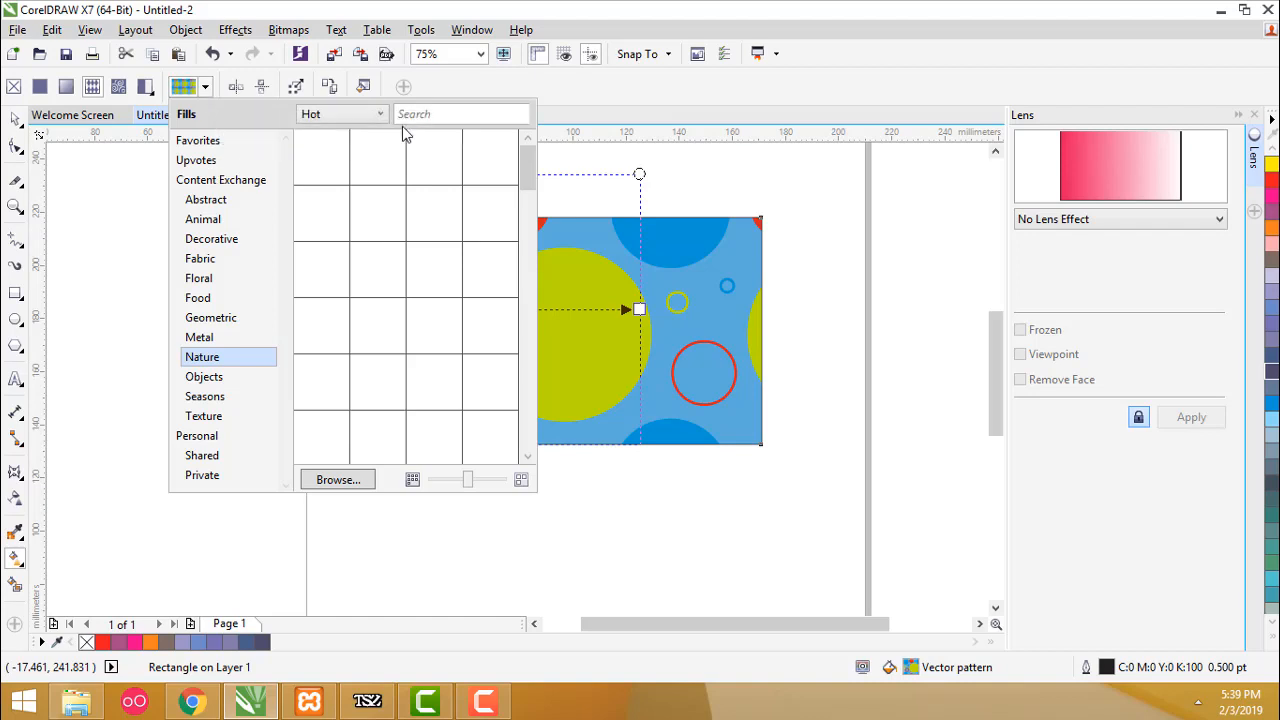
left_click(198, 297)
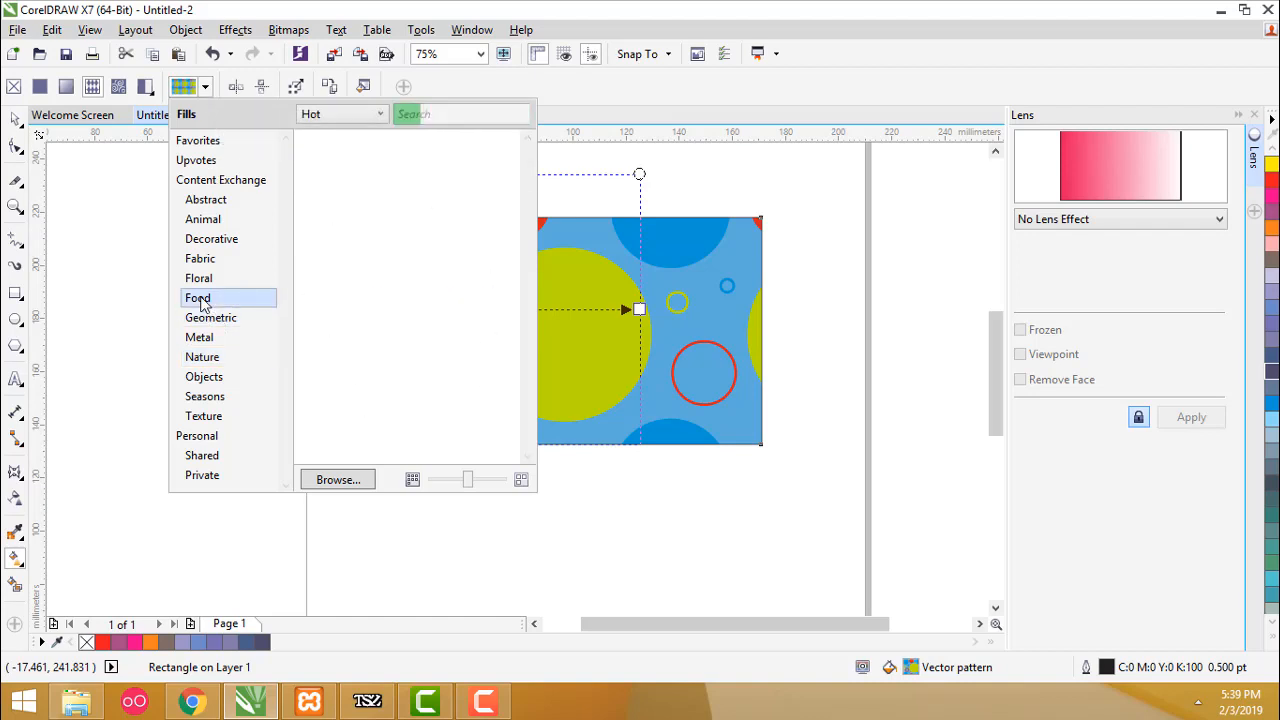
left_click(208, 201)
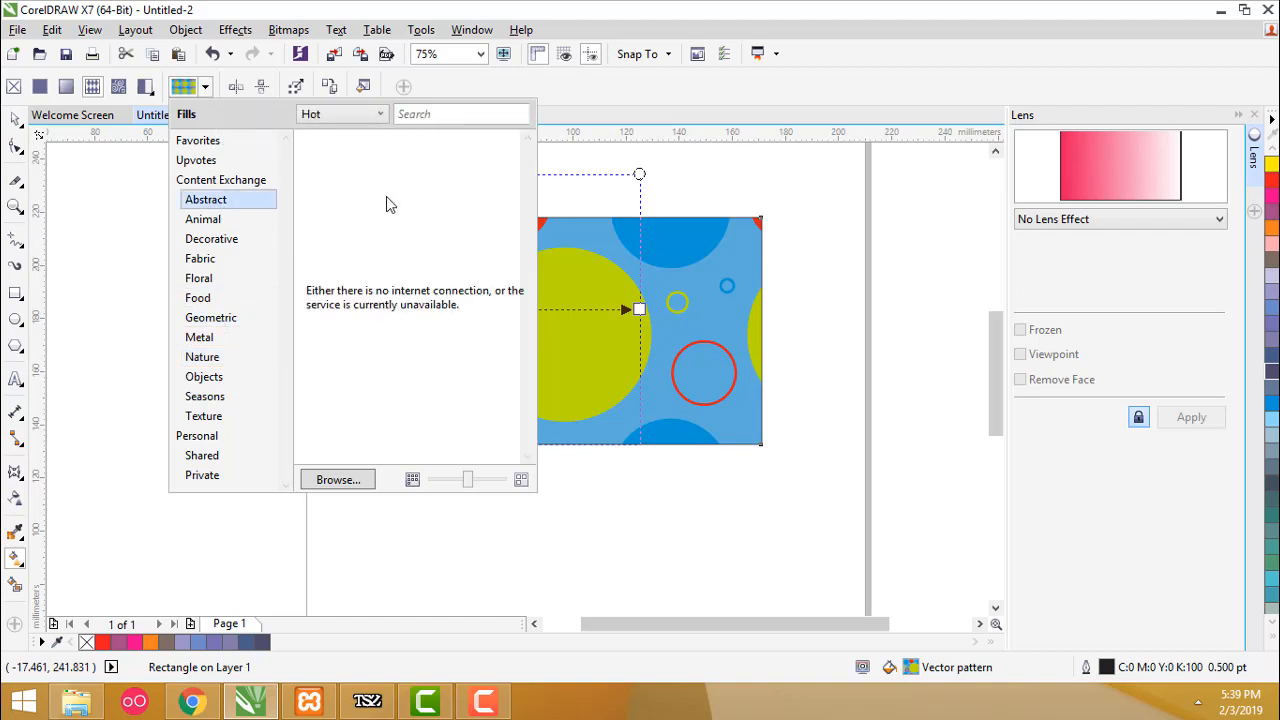
left_click(593, 393)
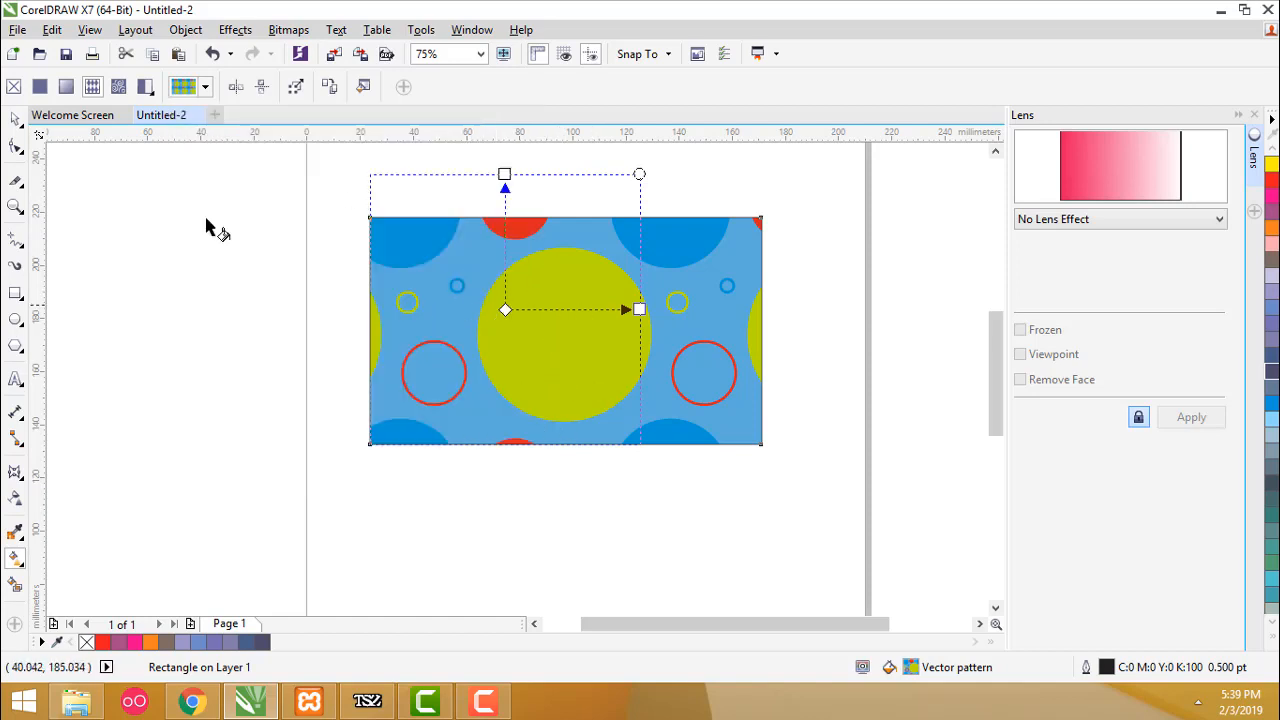
Replace the rectangle's fill with a bitmap pattern and check the pattern library.
left_click(119, 88)
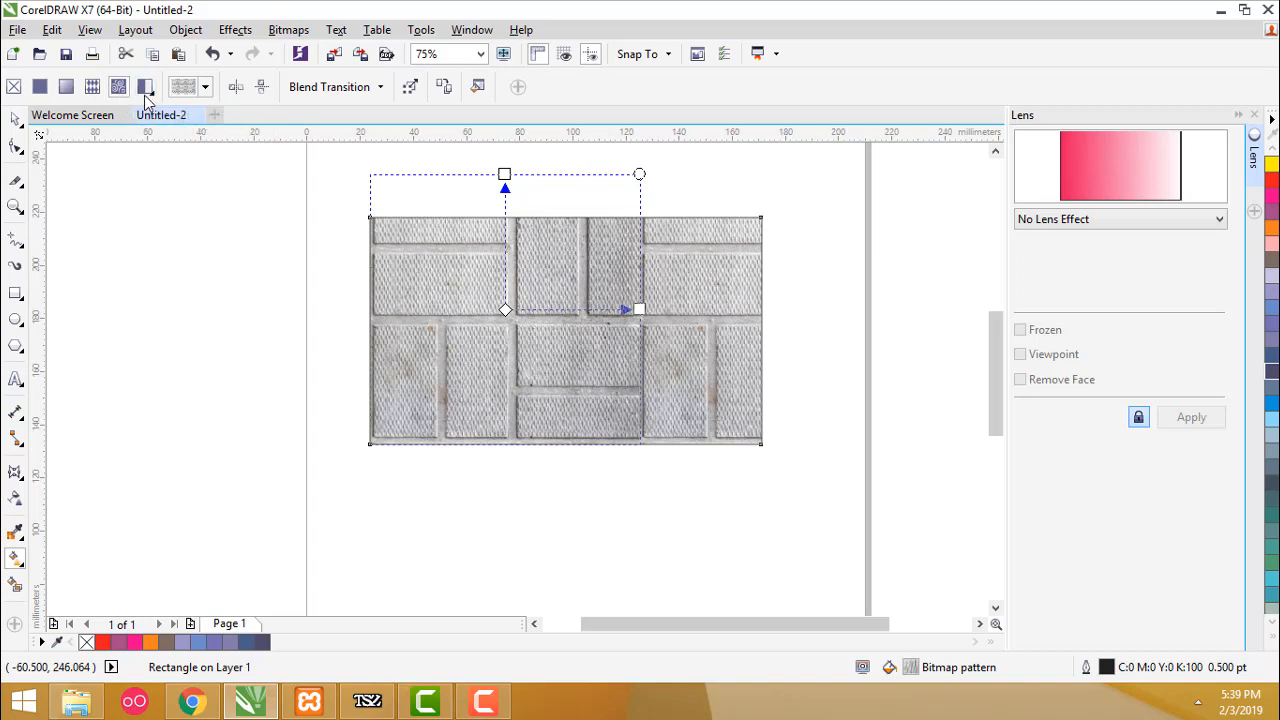
left_click(204, 88)
left_click(204, 88)
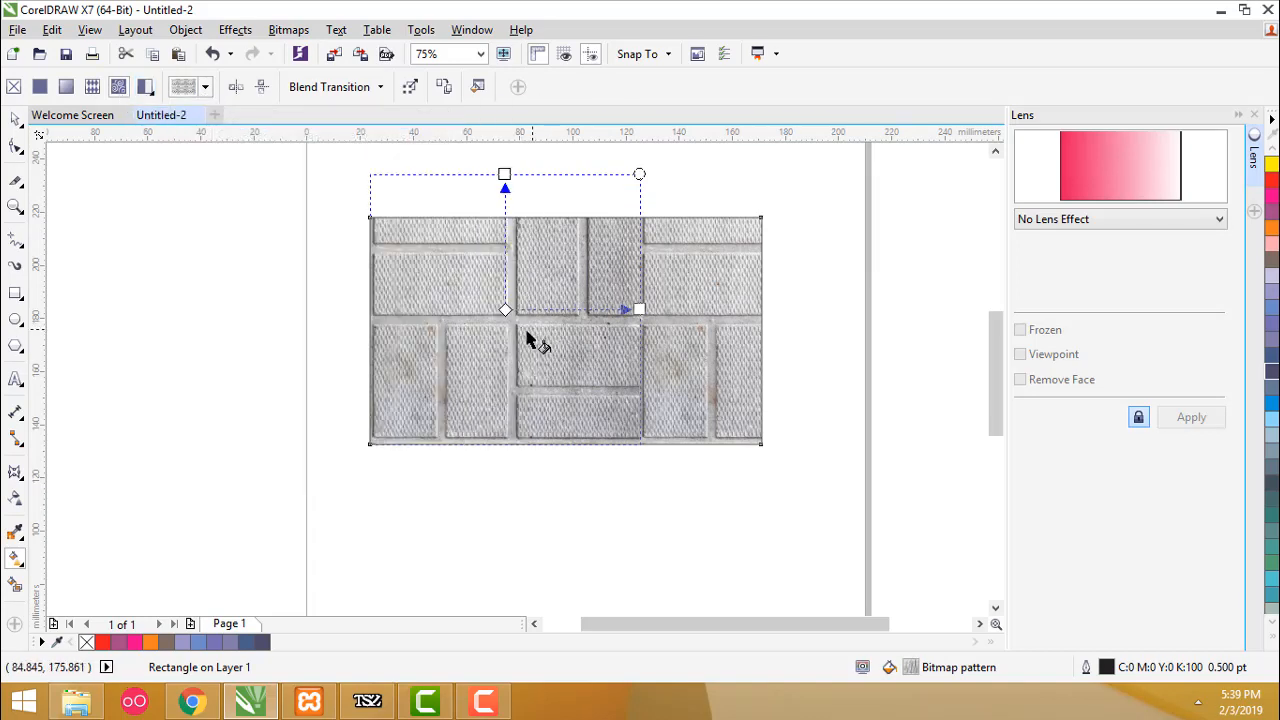
Select the patterned rectangle and delete it.
left_click(17, 119)
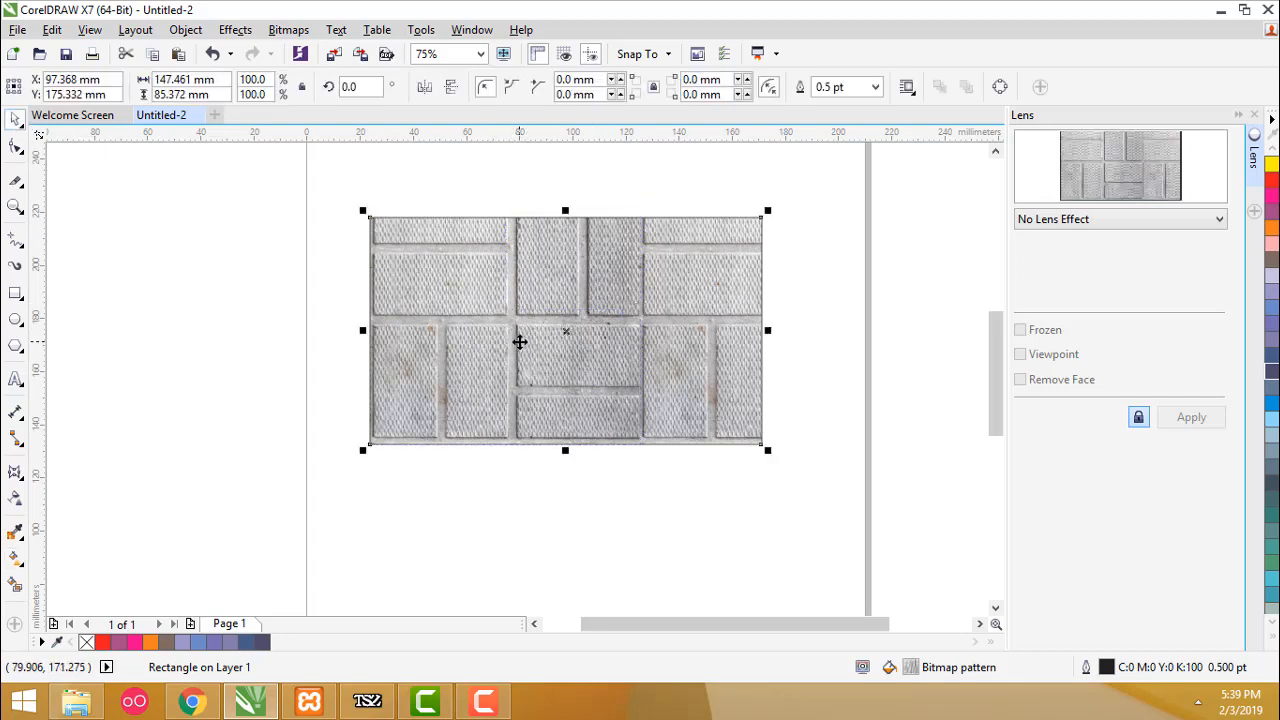
left_click(580, 505)
left_click(529, 385)
key("Delete")
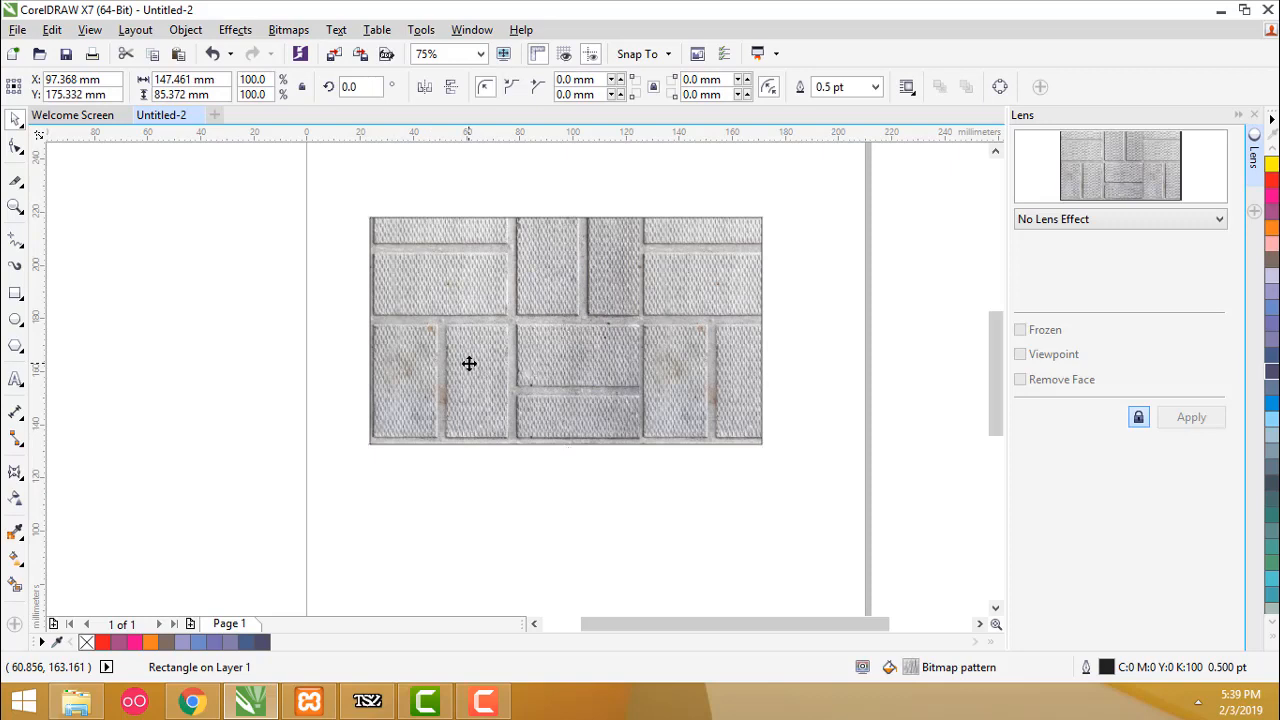
Draw a new rectangle about 81 mm wide and 56 mm high on the page and select it.
left_click(15, 293)
left_click_drag(440, 311, 655, 462)
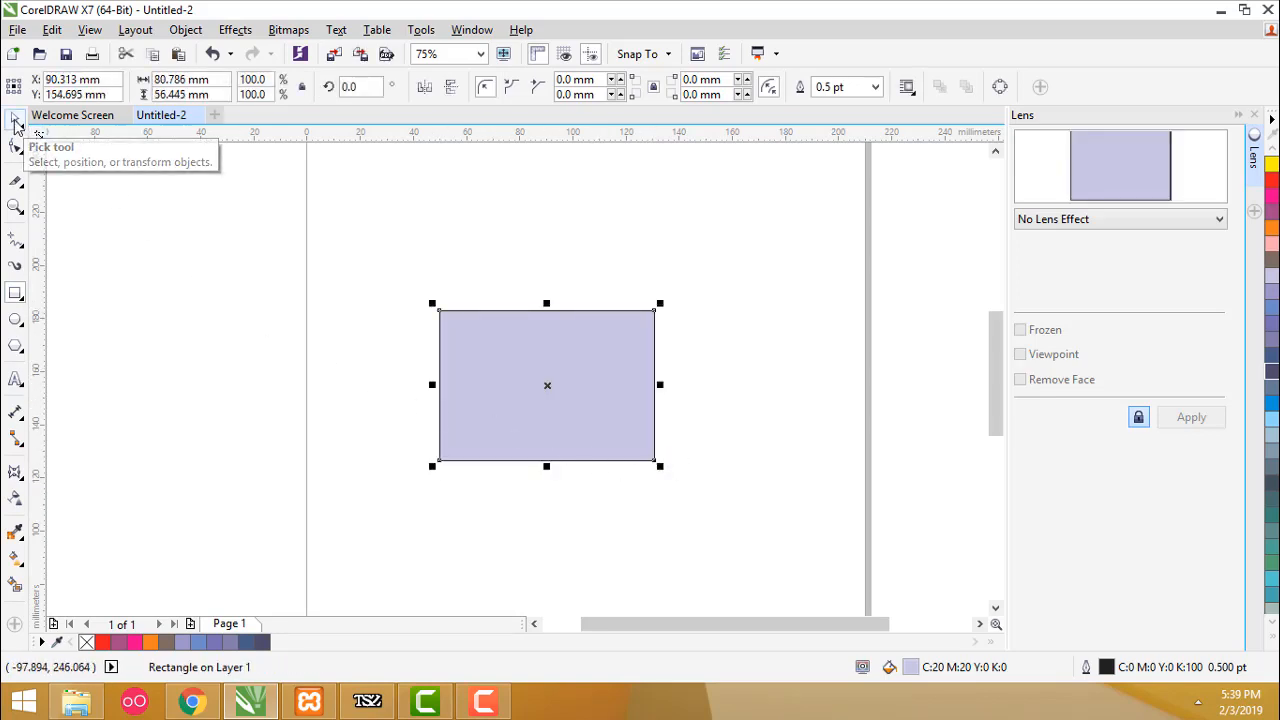
left_click(15, 121)
left_click(591, 363)
left_click(592, 363)
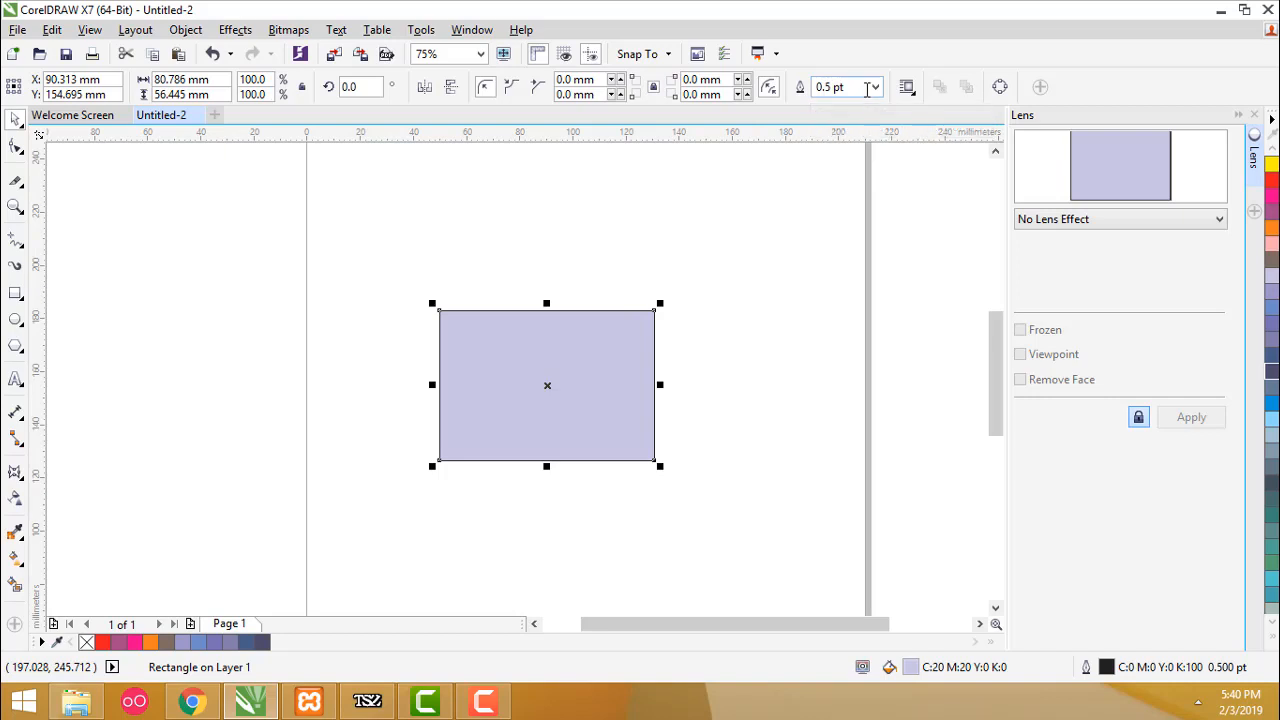
Set the rectangle's outline width to 4.0 pt.
left_click_drag(831, 87, 812, 87)
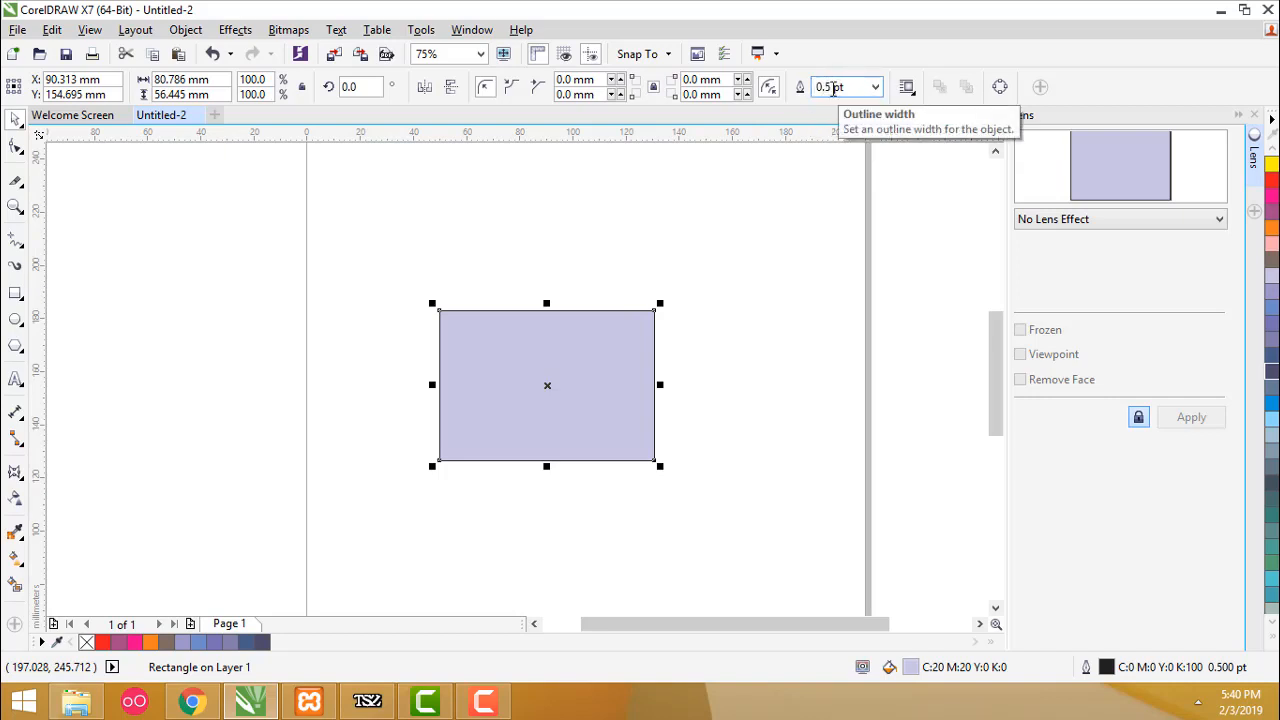
left_click_drag(852, 87, 800, 87)
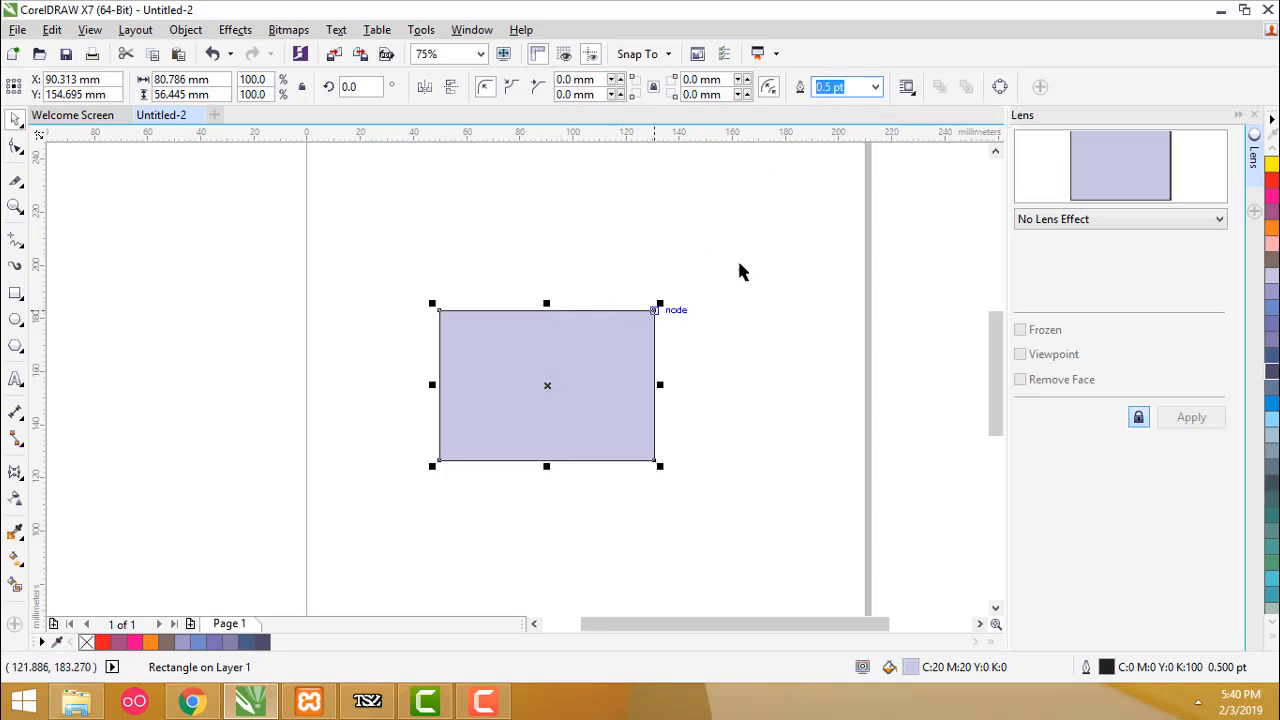
left_click(876, 87)
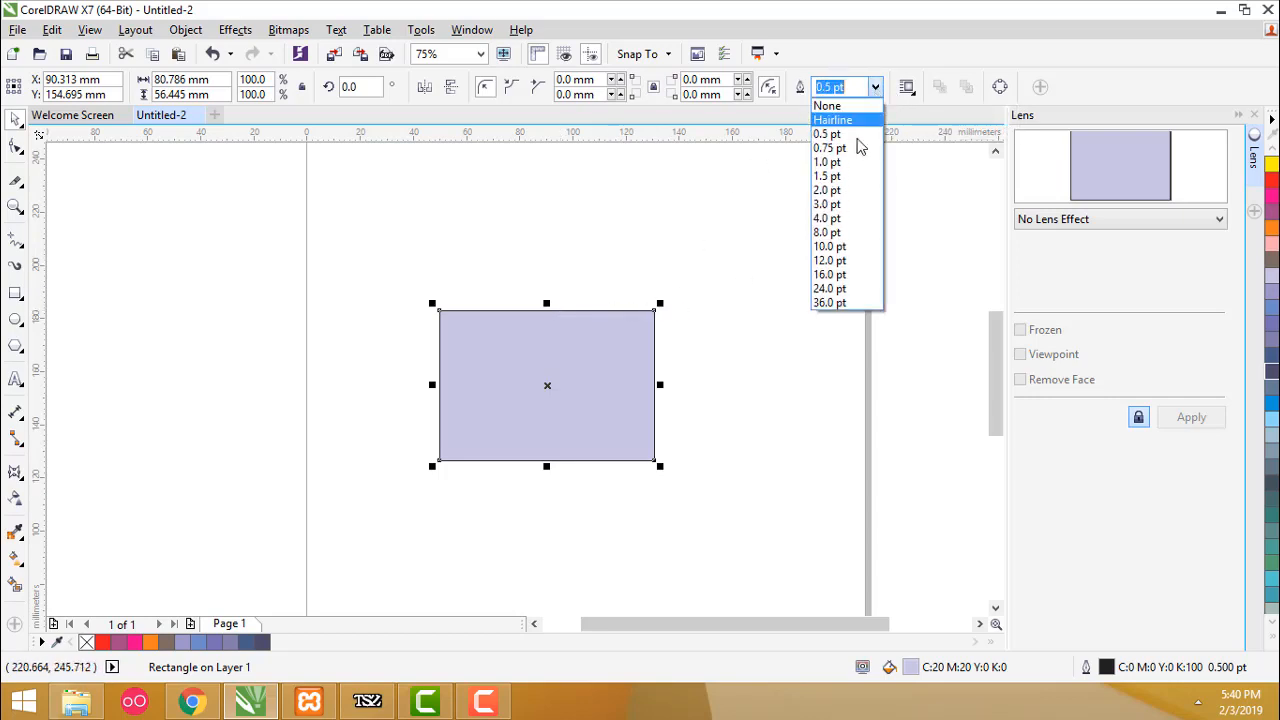
left_click(876, 87)
left_click(876, 87)
left_click(828, 218)
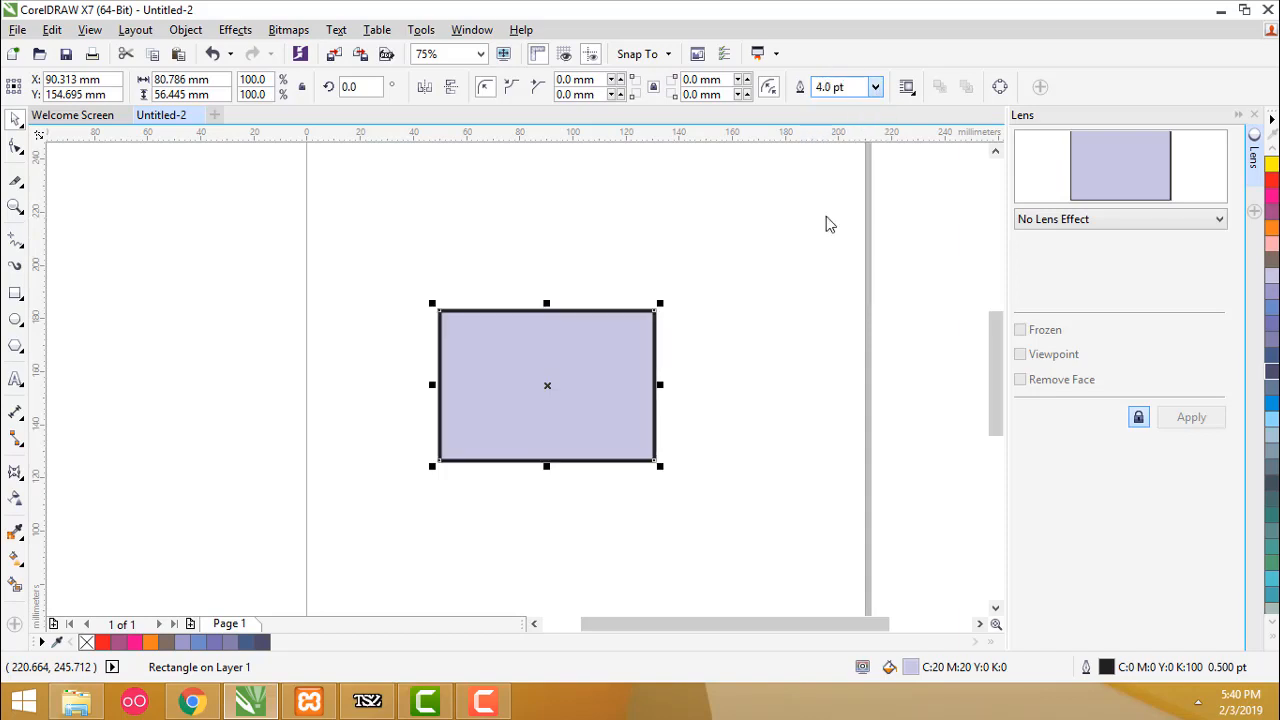
Try a 24.0 pt outline on the rectangle, and return its width to 4.0 pt.
left_click(876, 87)
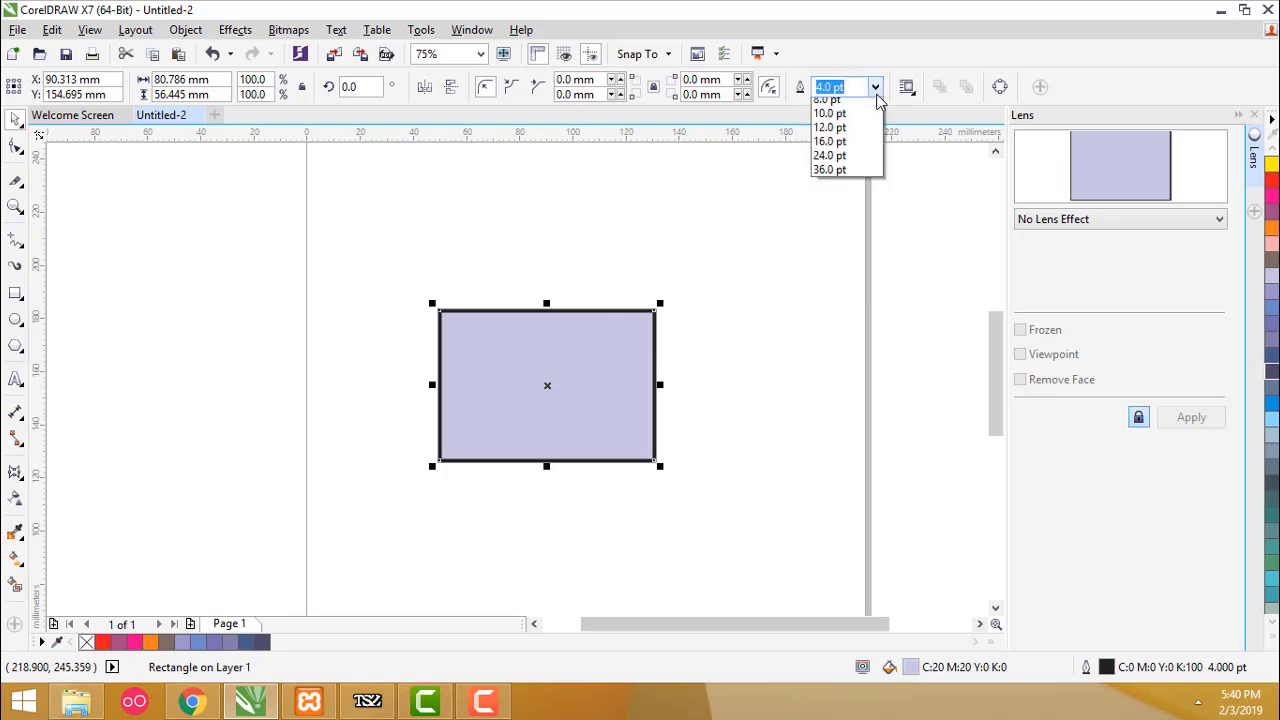
left_click(829, 288)
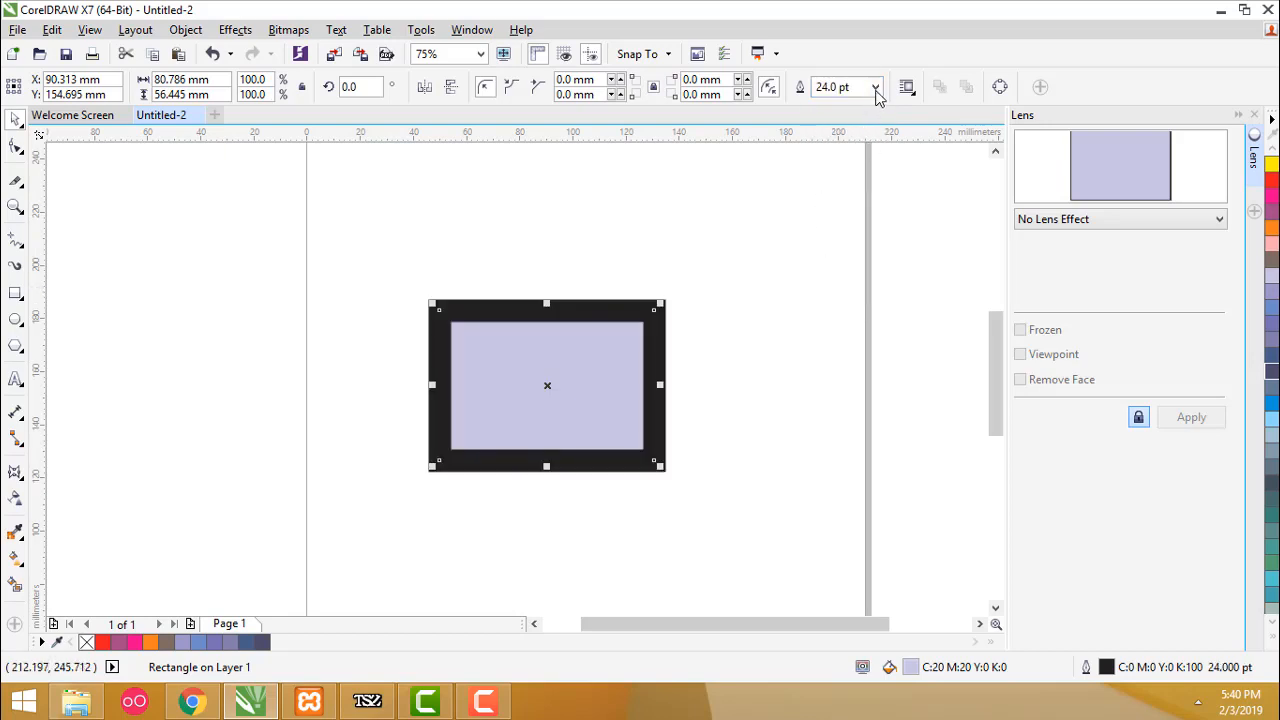
left_click(876, 87)
left_click(836, 218)
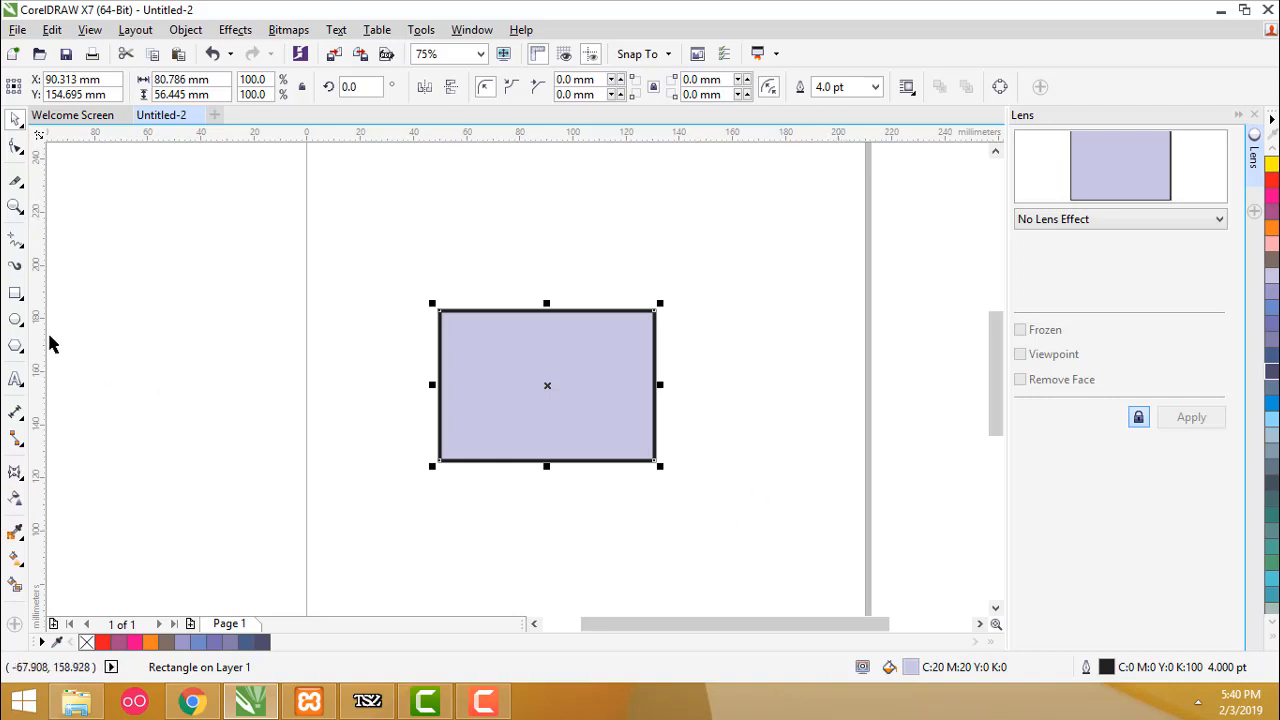
Try several blue and purple palette fills on the rectangle, ending with blue C 100, M 20, Y 0, K 0.
left_click(15, 206)
left_click(573, 370)
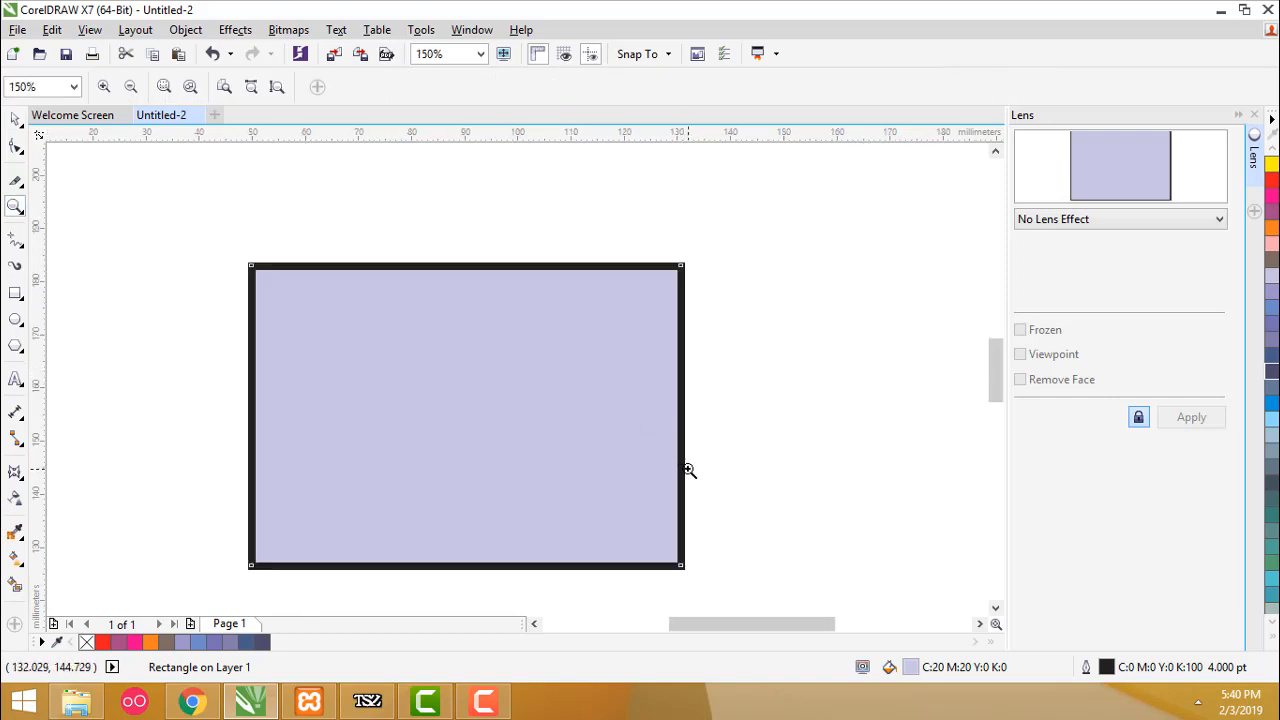
left_click(15, 119)
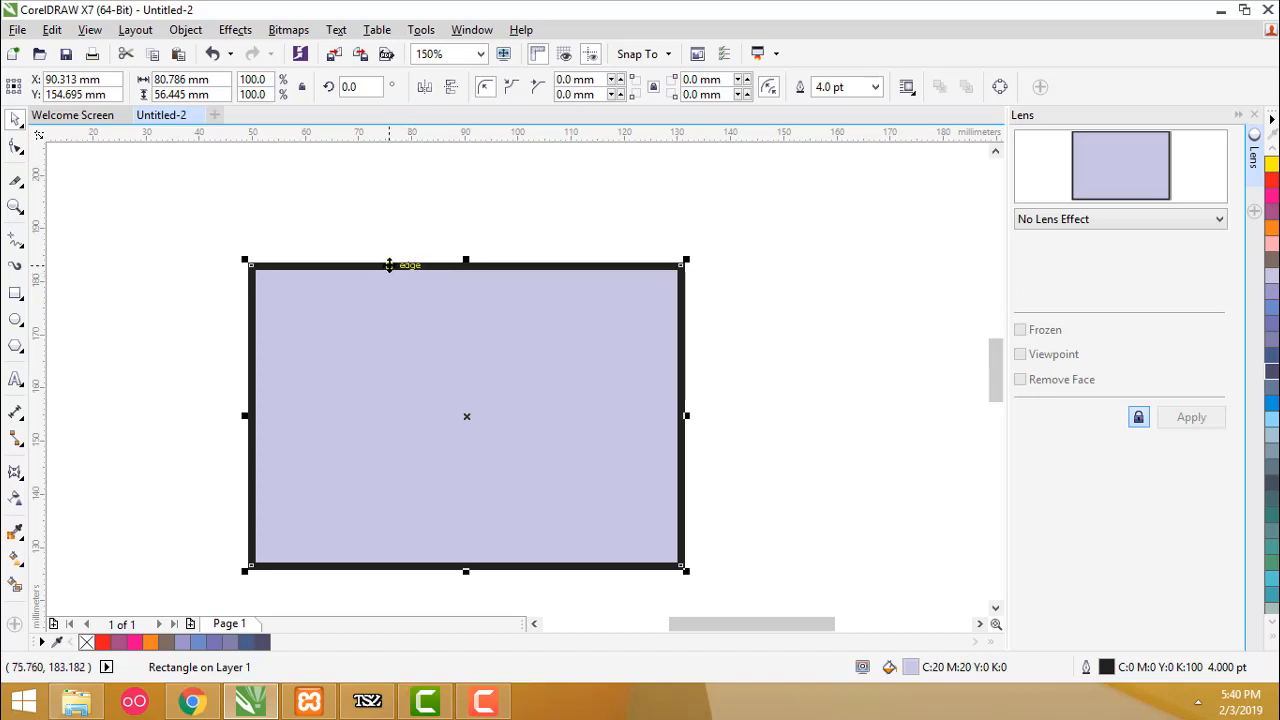
left_click(568, 224)
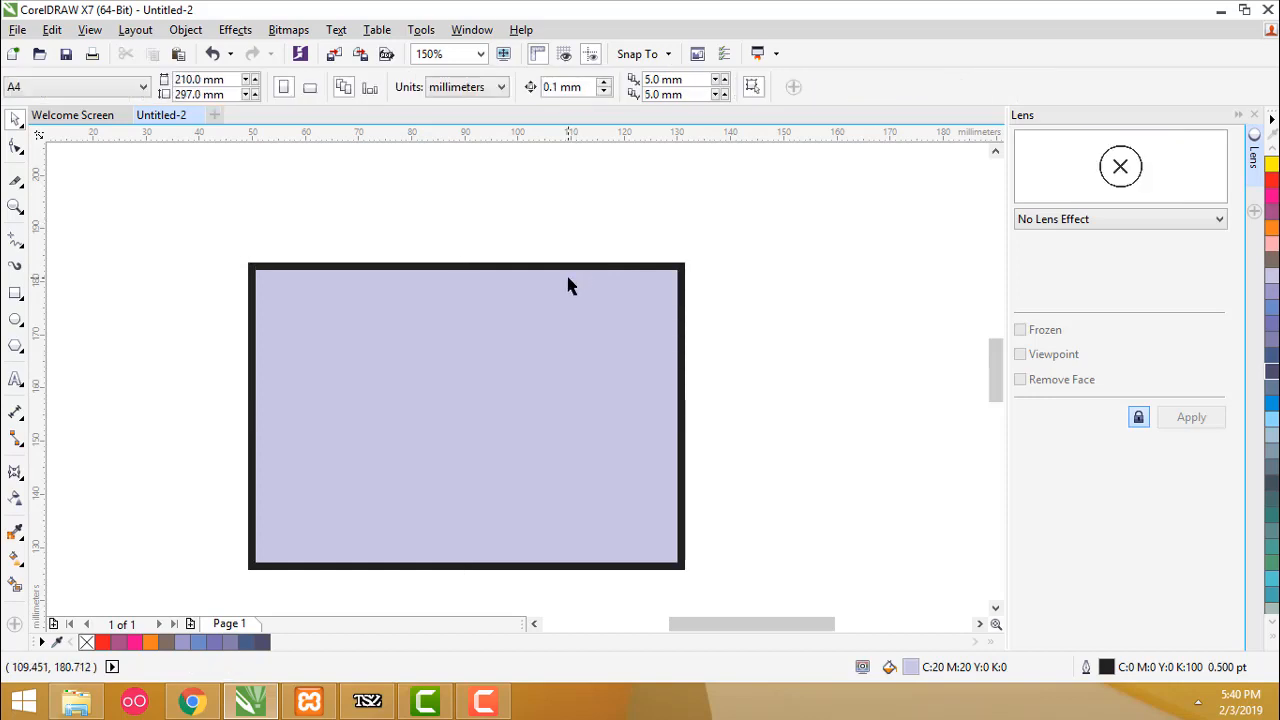
left_click(398, 303)
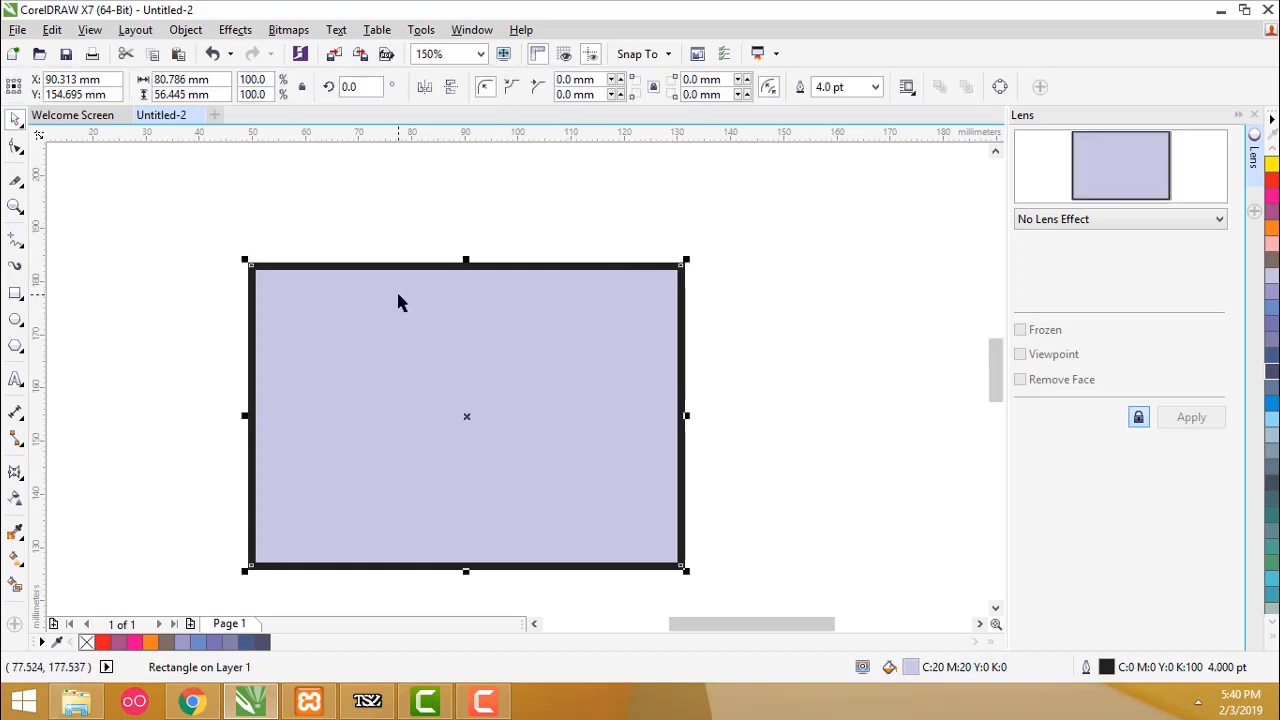
left_click(1274, 309)
left_click(1273, 318)
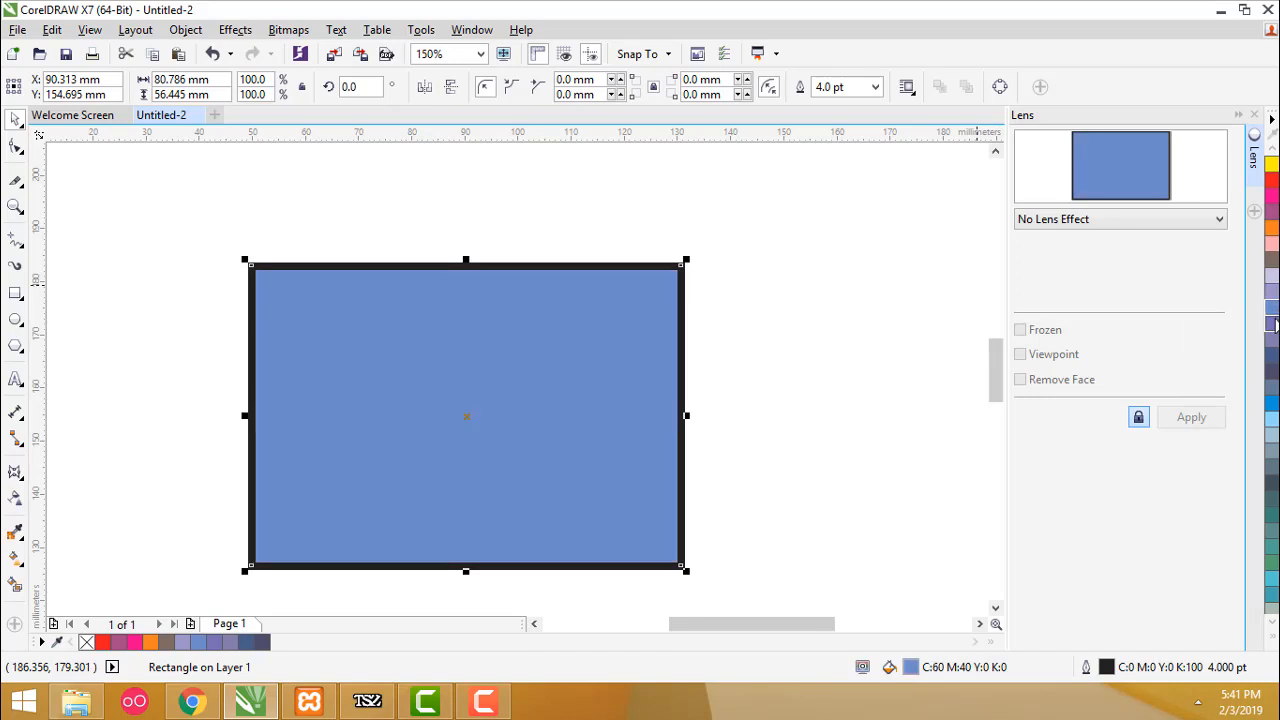
left_click(1273, 332)
left_click(1273, 348)
left_click(1273, 368)
left_click(1273, 378)
left_click(1273, 390)
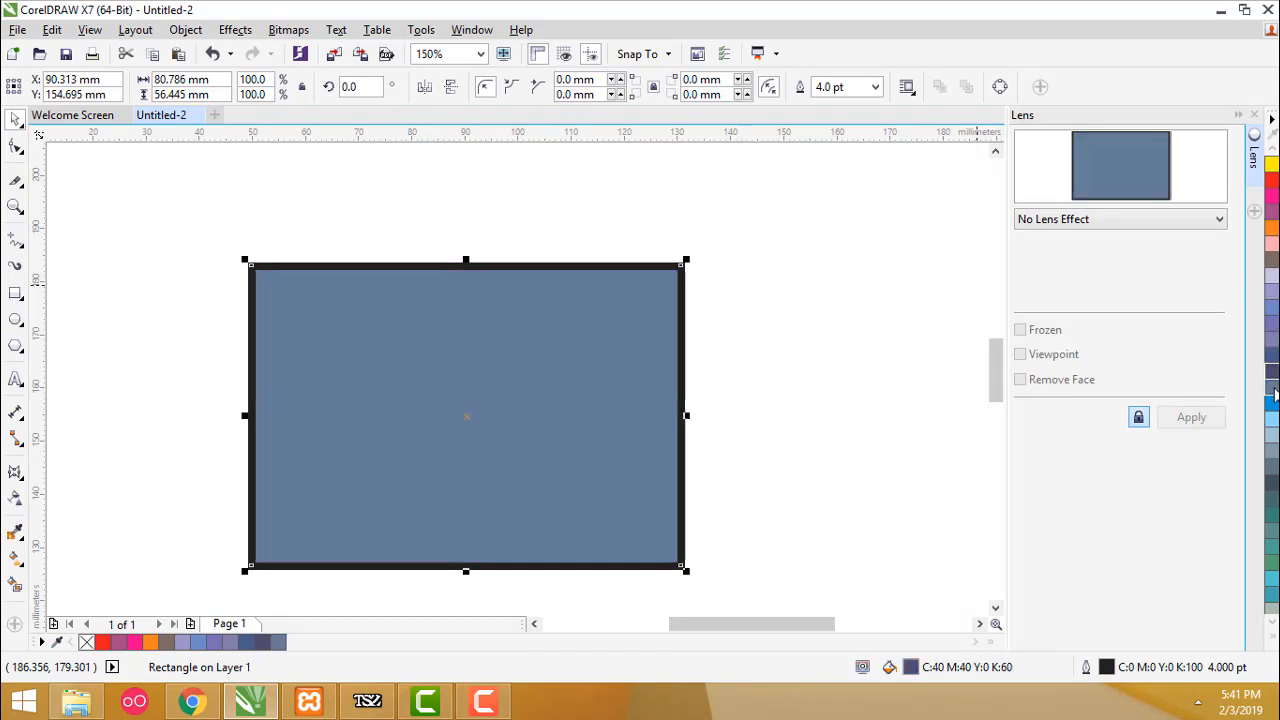
left_click(1273, 402)
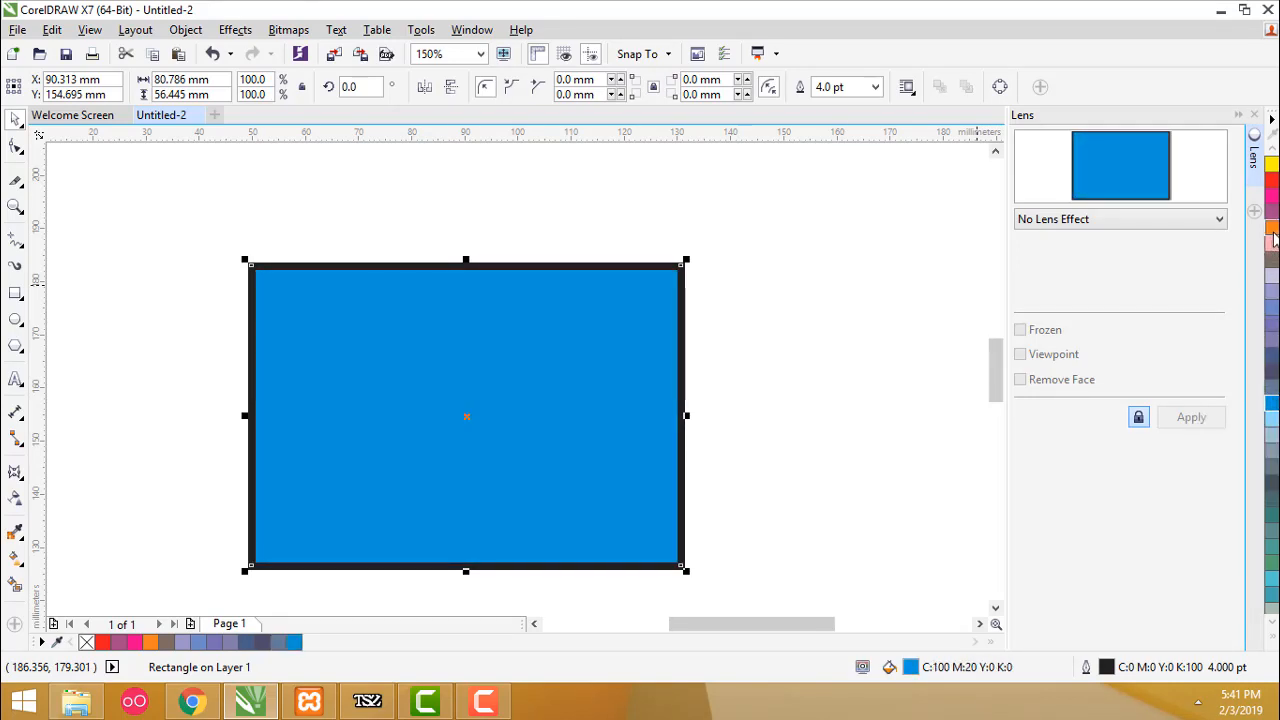
Try several outline colours on the rectangle, including light pink and lavender, ending with red C 0, M 100, Y 100, K 0.
right_click(1273, 231)
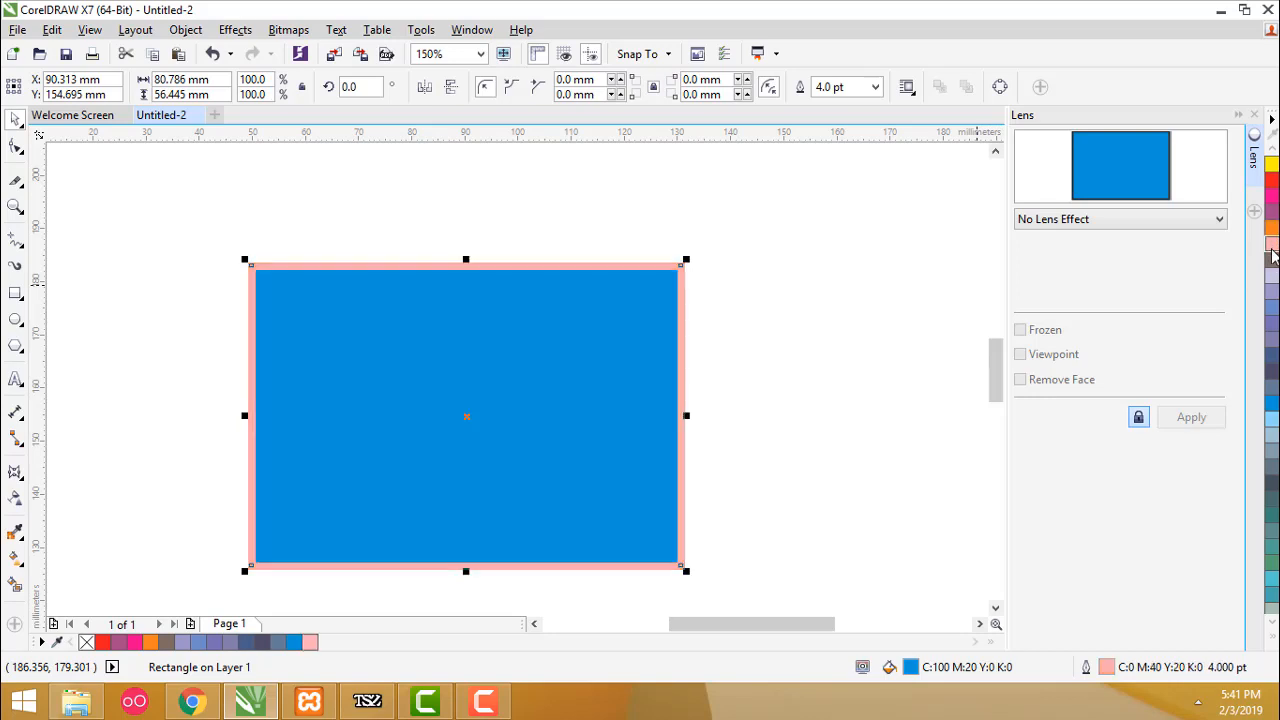
right_click(1273, 245)
right_click(1273, 262)
right_click(1273, 290)
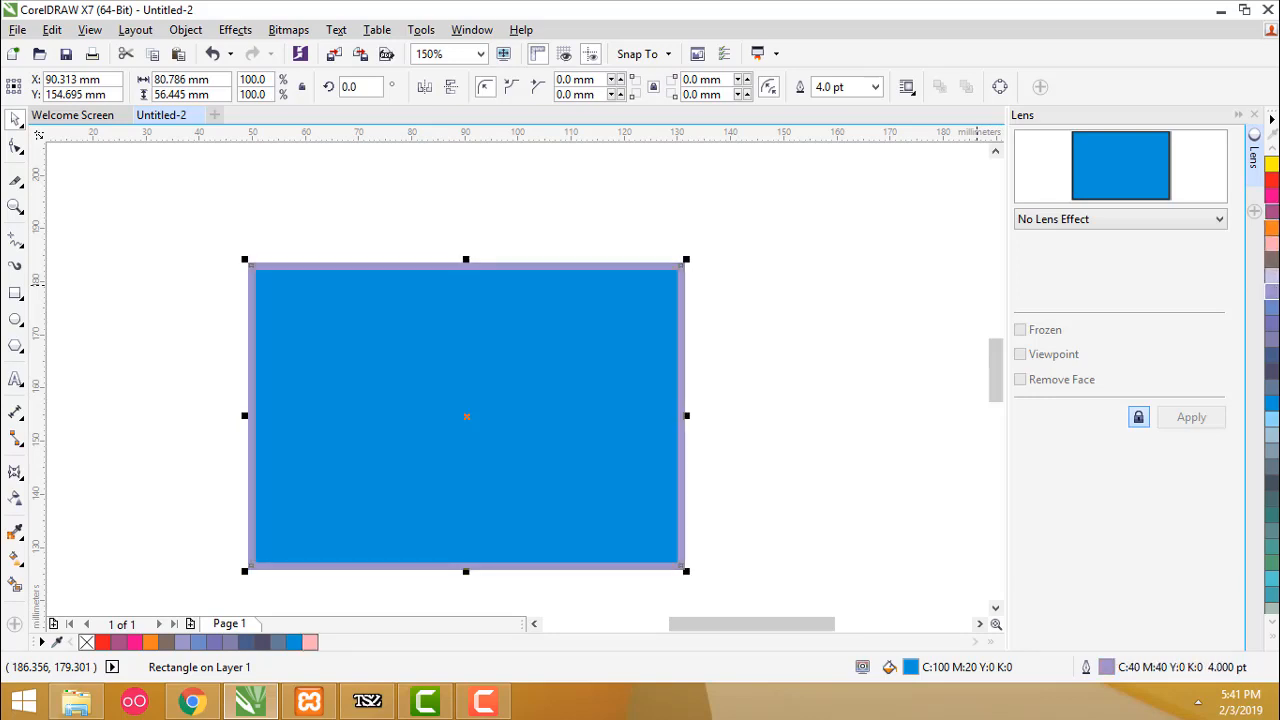
right_click(1273, 182)
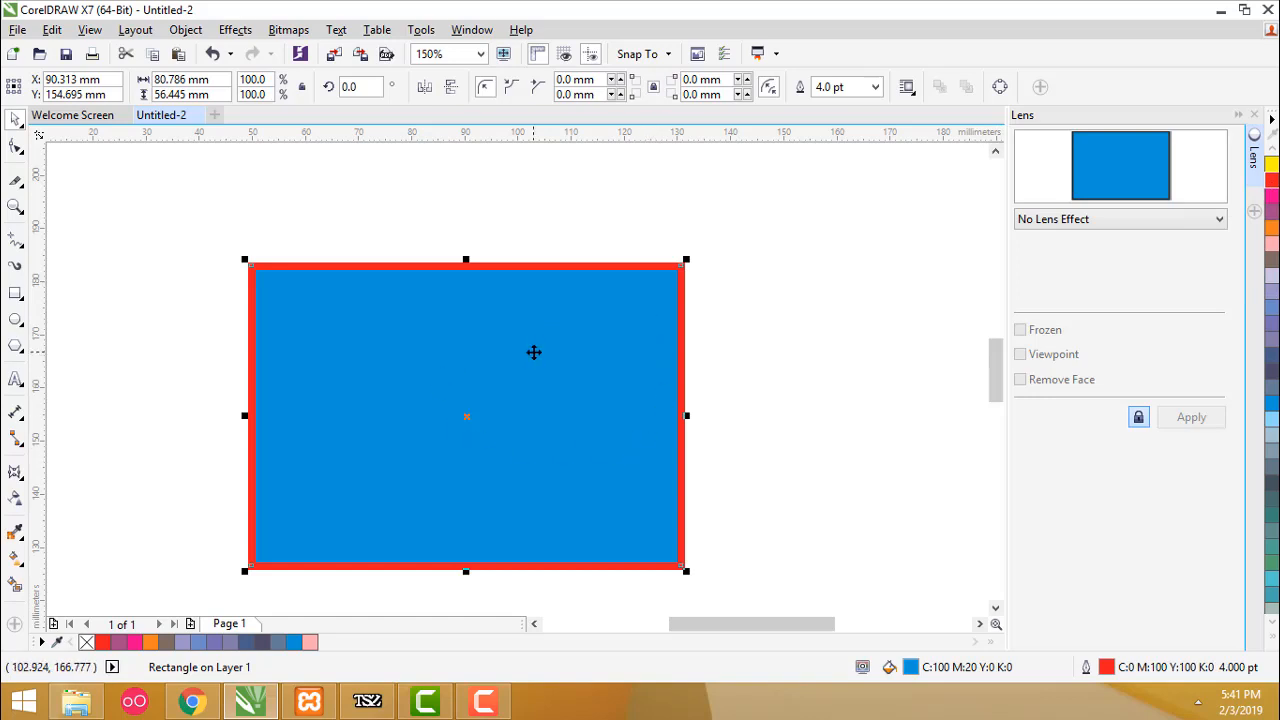
Set the rectangle's outline to pink C 0, M 100, Y 0, K 0 and its fill to purple C 20, M 80, Y 0, K 20.
right_click(1271, 196)
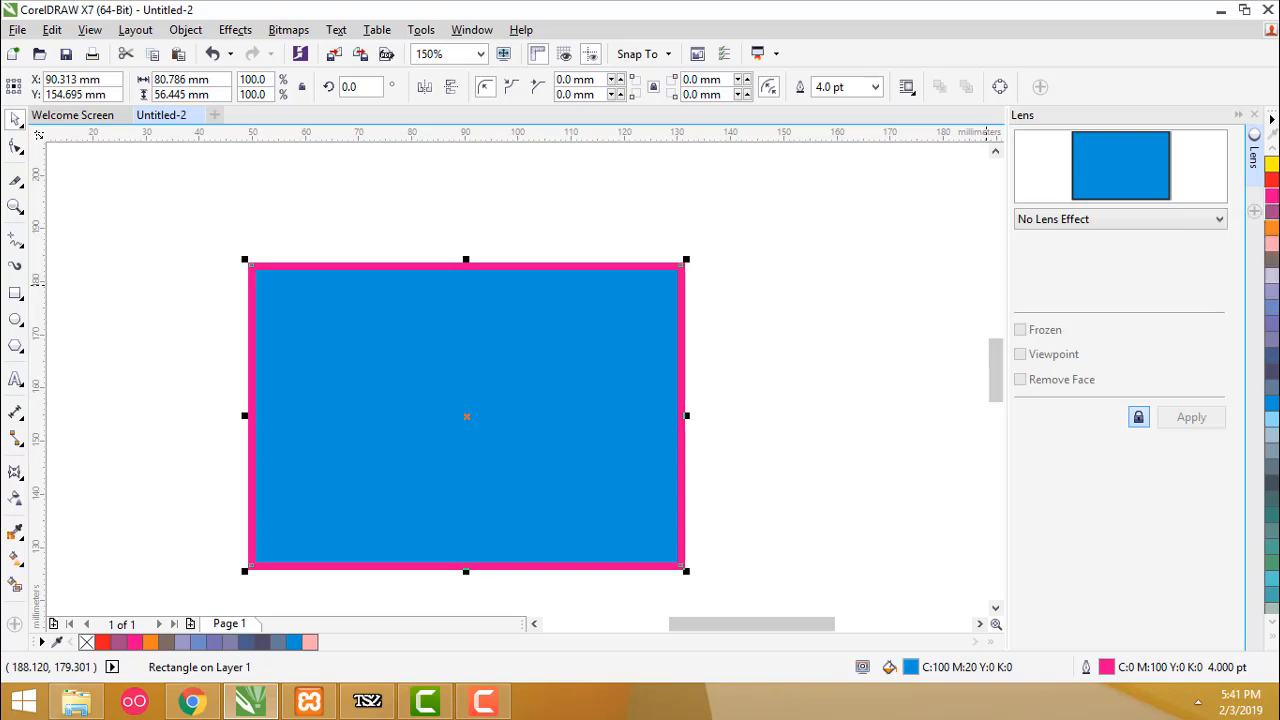
left_click(1272, 211)
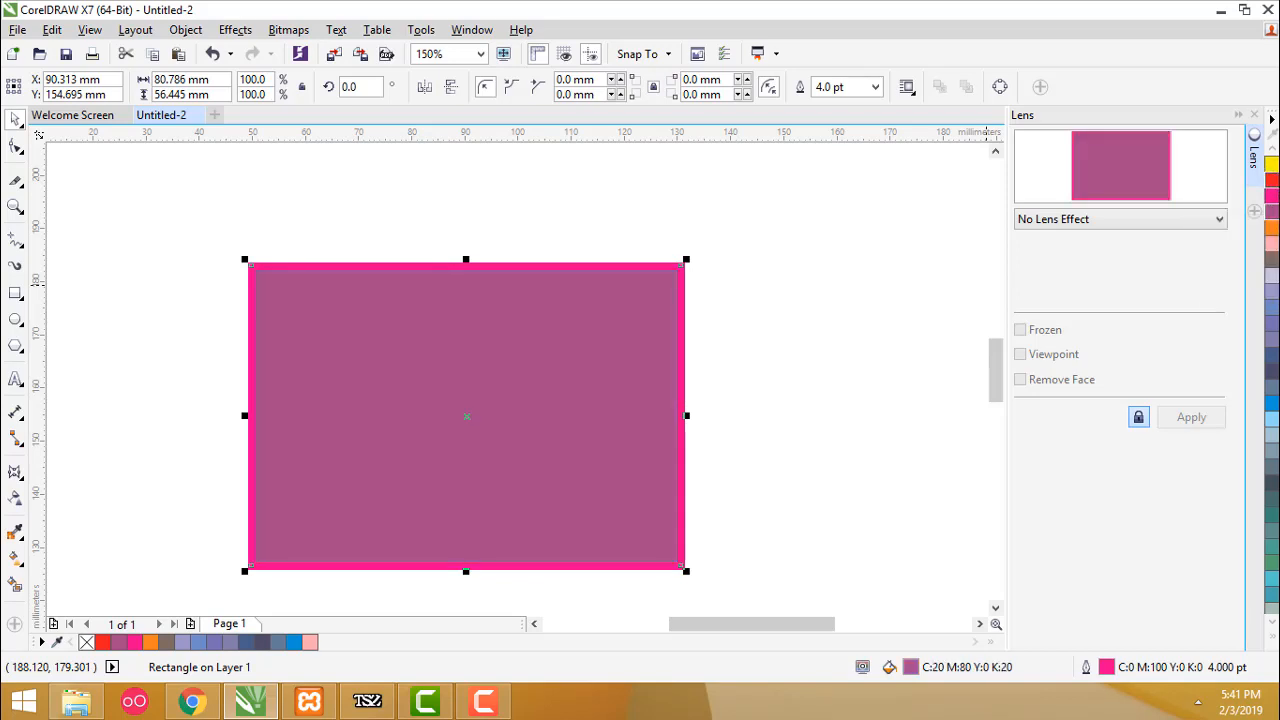
With nothing selected, set the document's default outline colour for Graphic objects to red C 0, M 100, Y 100, K 0.
left_click(814, 296)
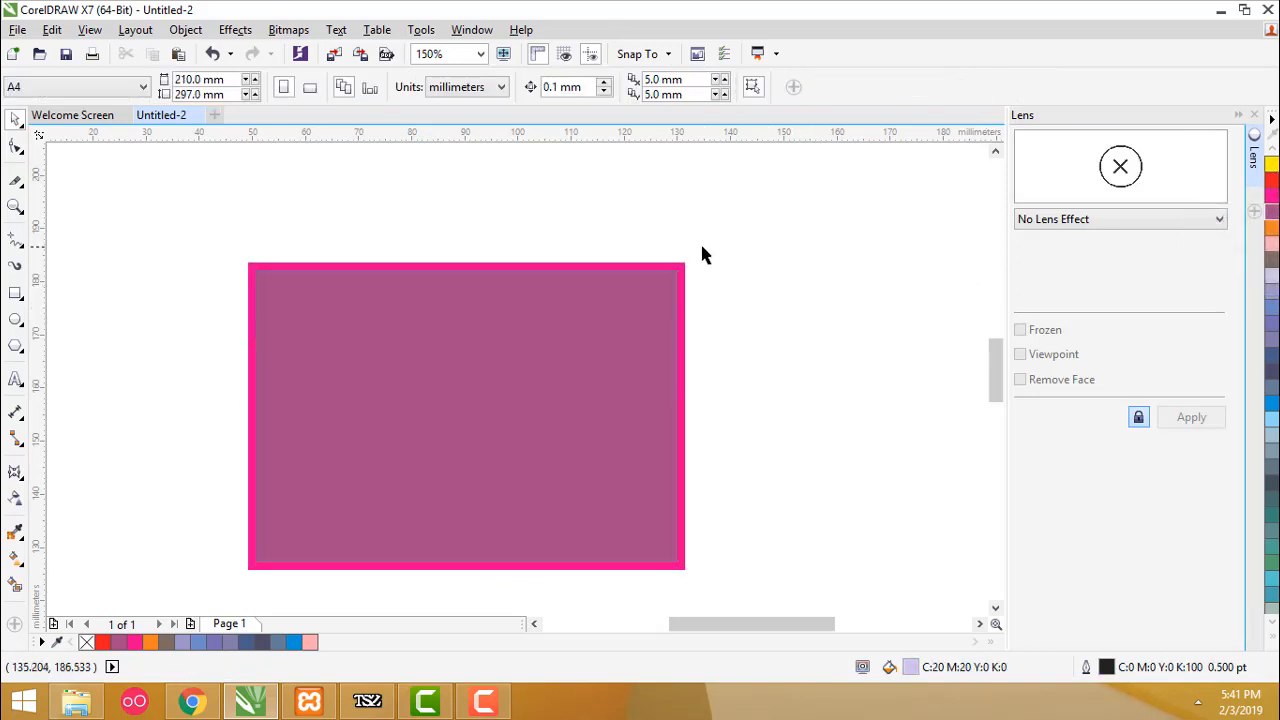
right_click(787, 254)
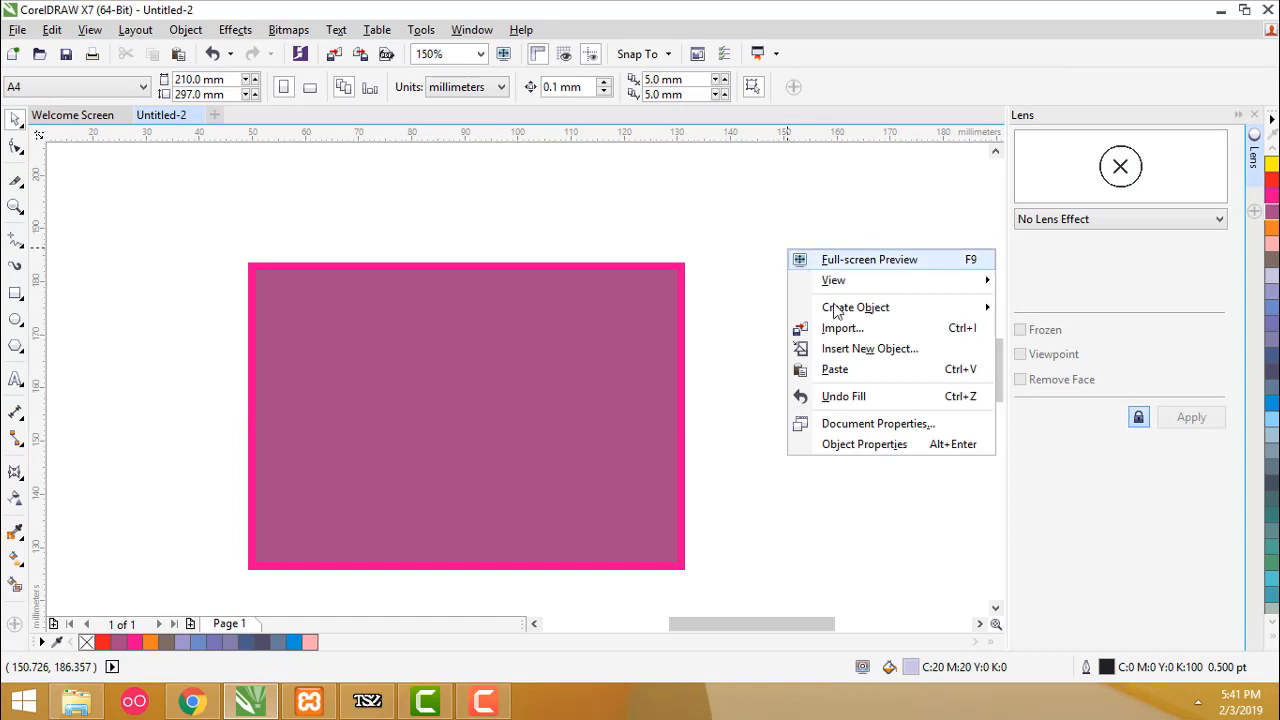
left_click(749, 317)
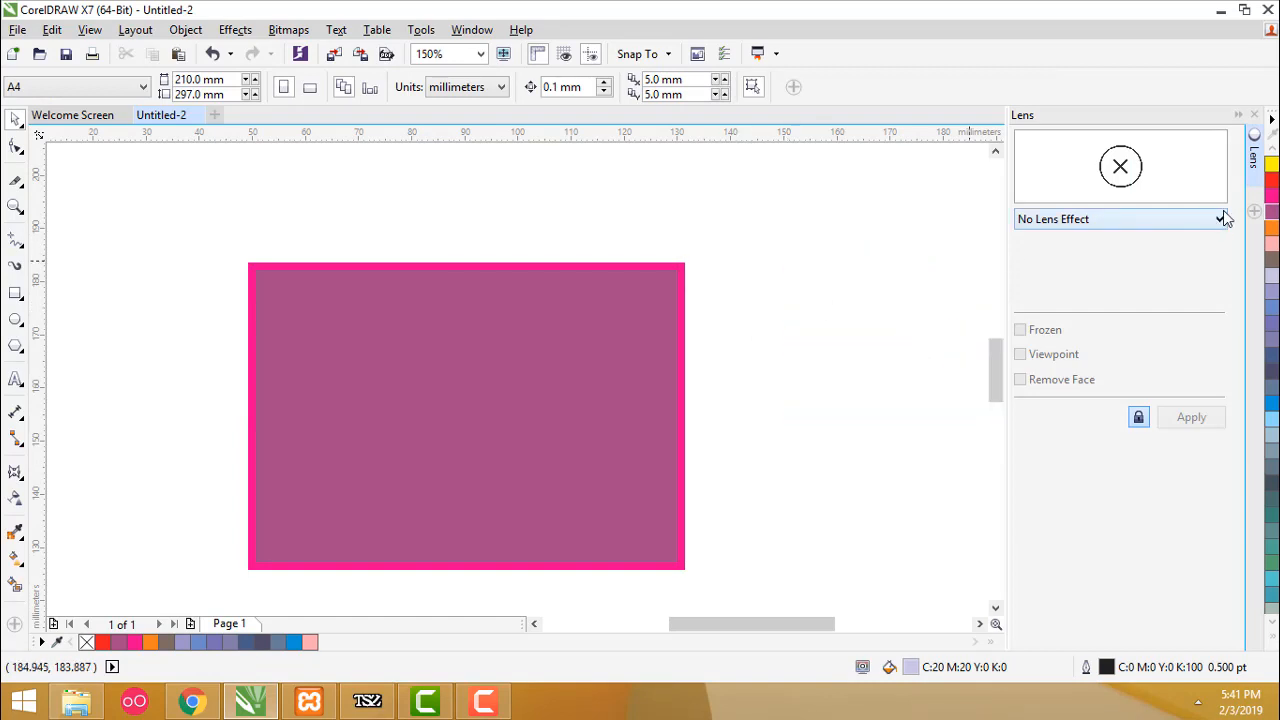
left_click(1272, 190)
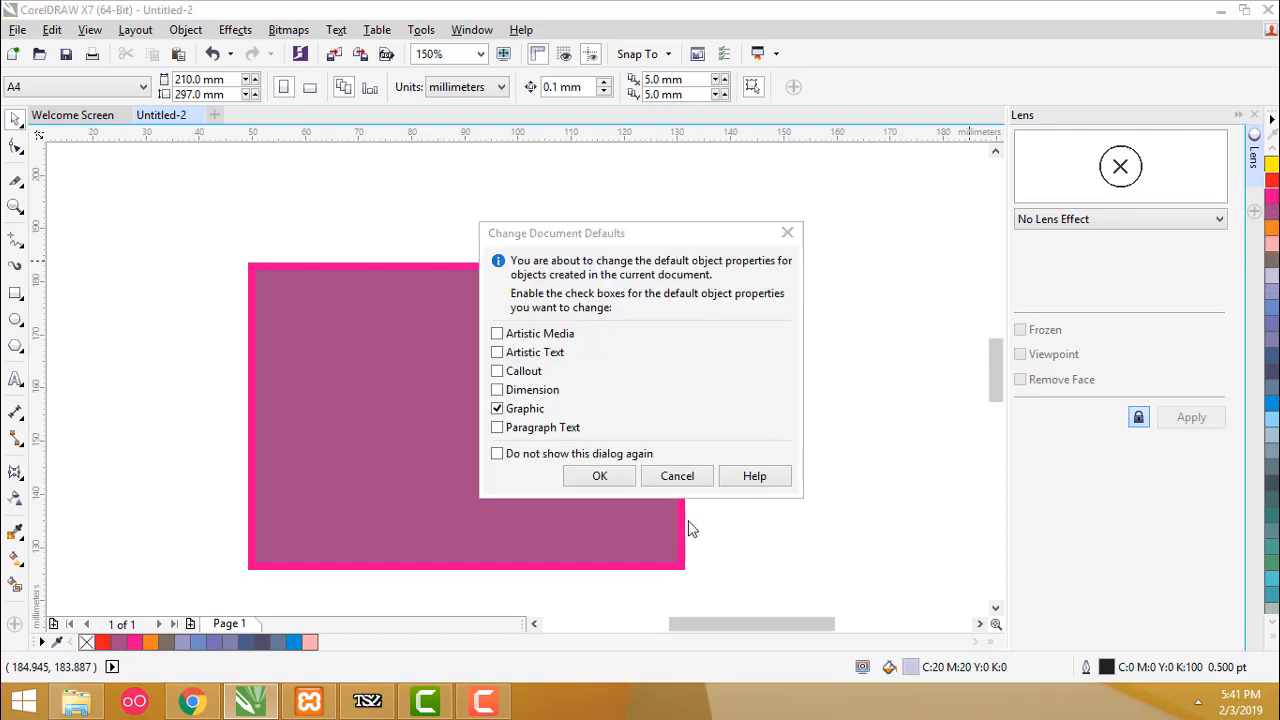
left_click(608, 479)
left_click(586, 414)
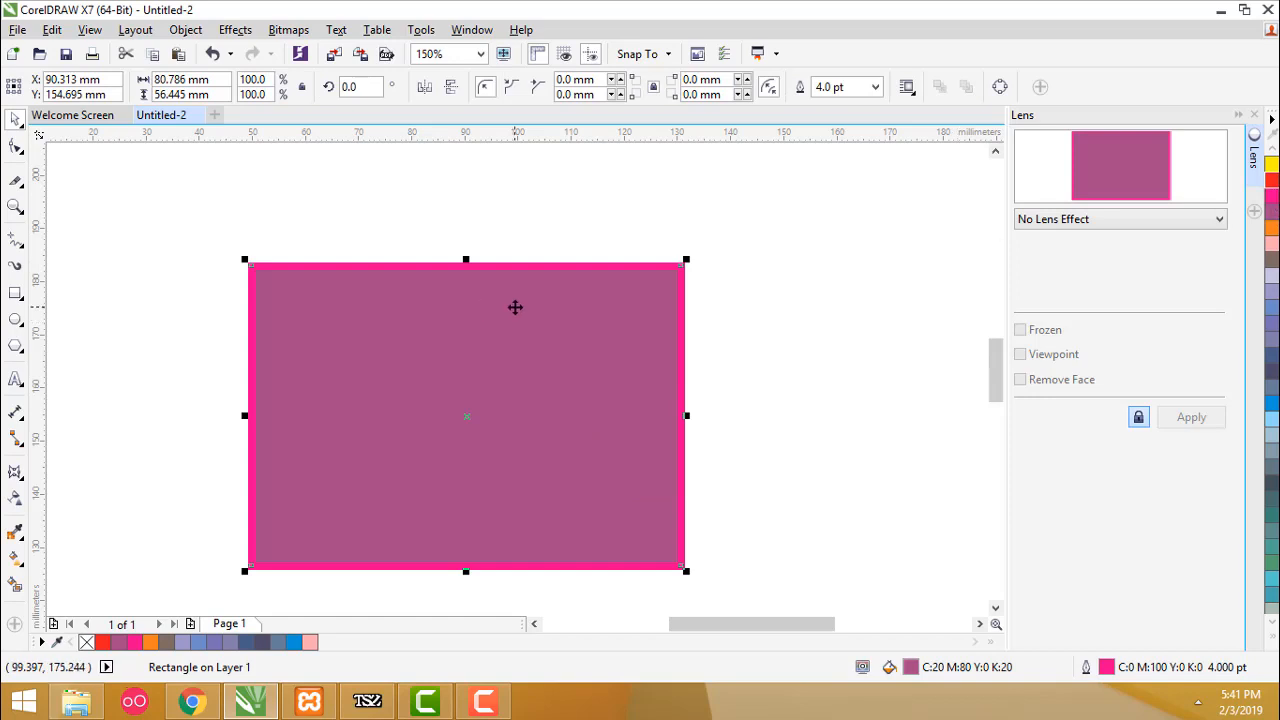
key("Escape")
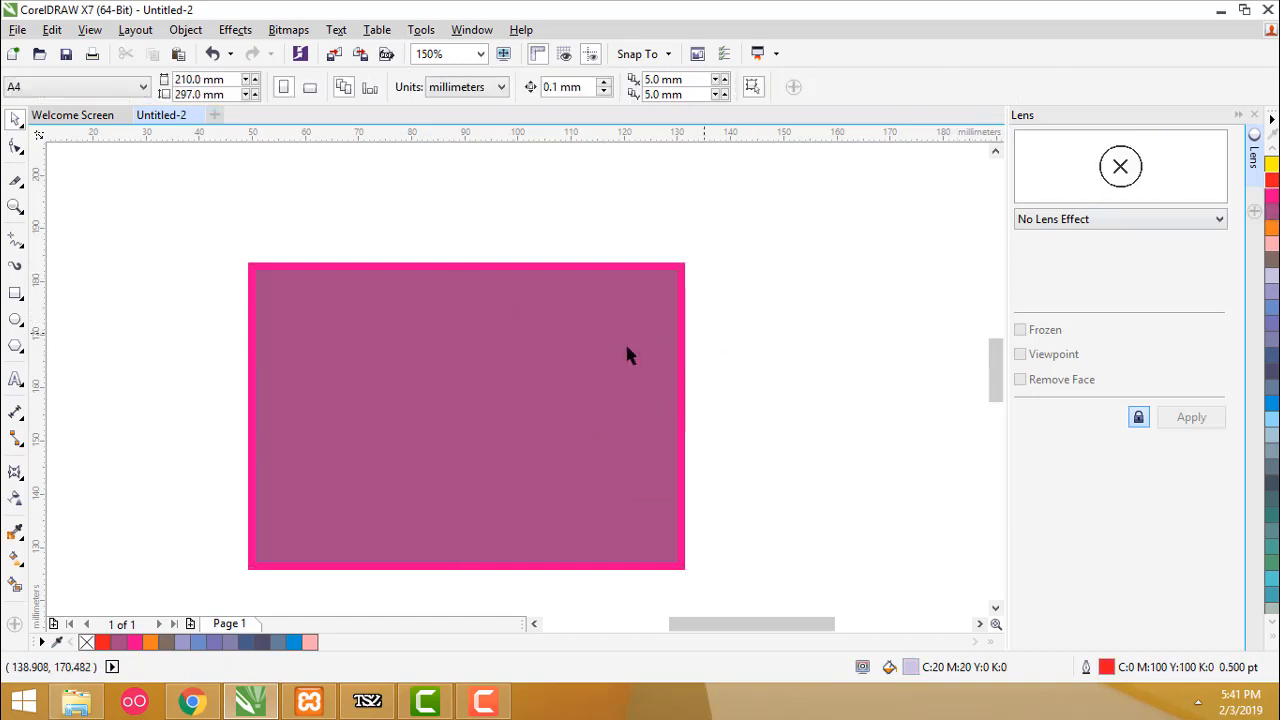
Try several outline colours on the rectangle, including orange, pale lavender and violet, ending with Deep Navy Blue C 40, M 40, Y 0, K 60.
left_click(612, 357)
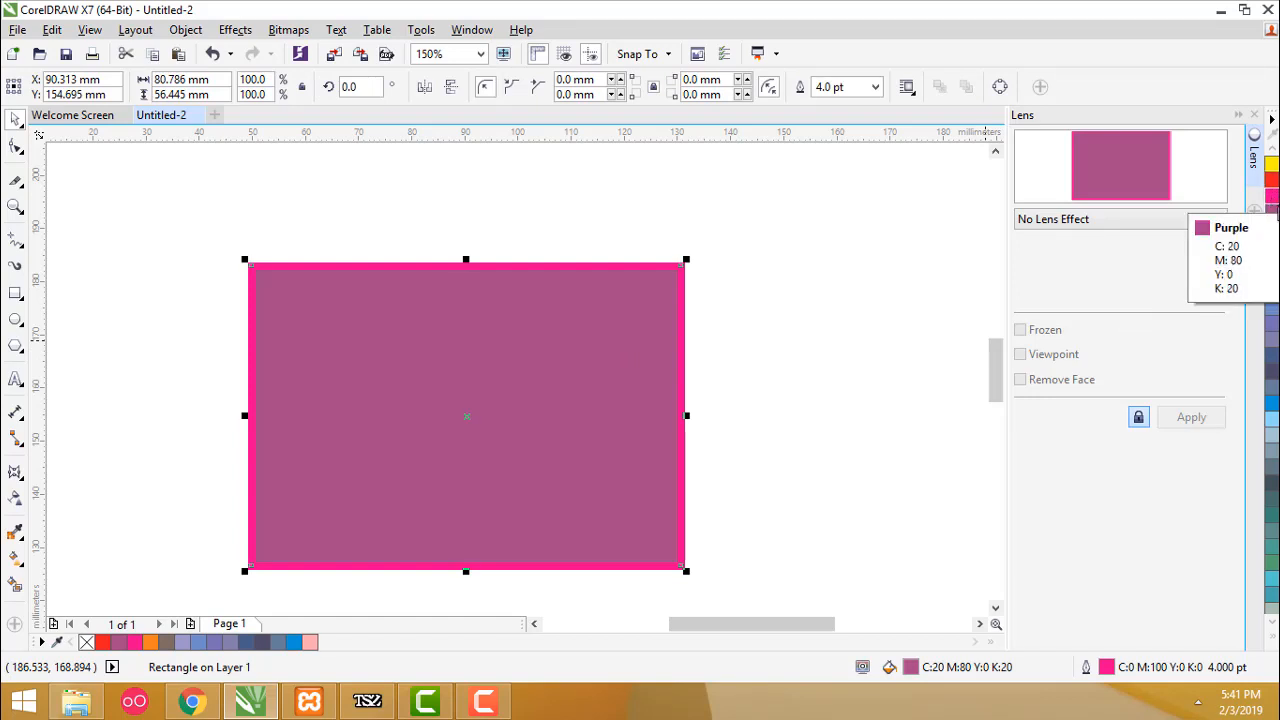
right_click(1272, 211)
right_click(1272, 228)
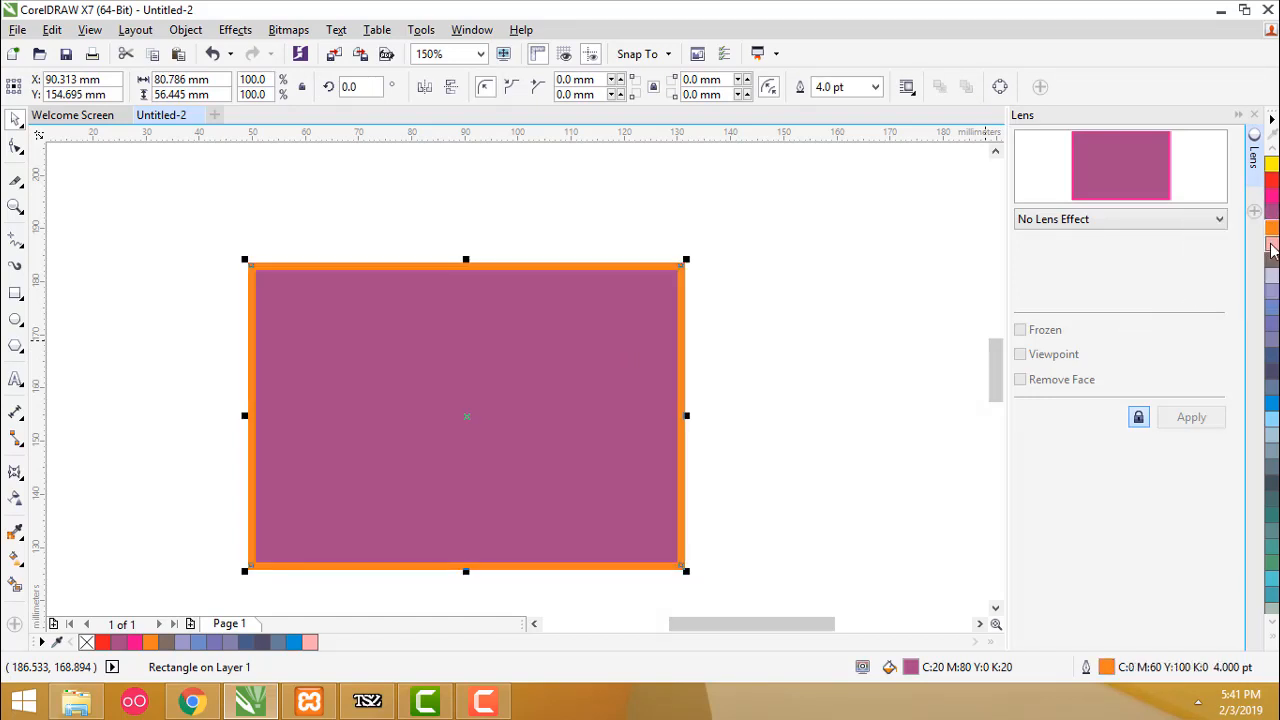
right_click(1272, 248)
right_click(1272, 286)
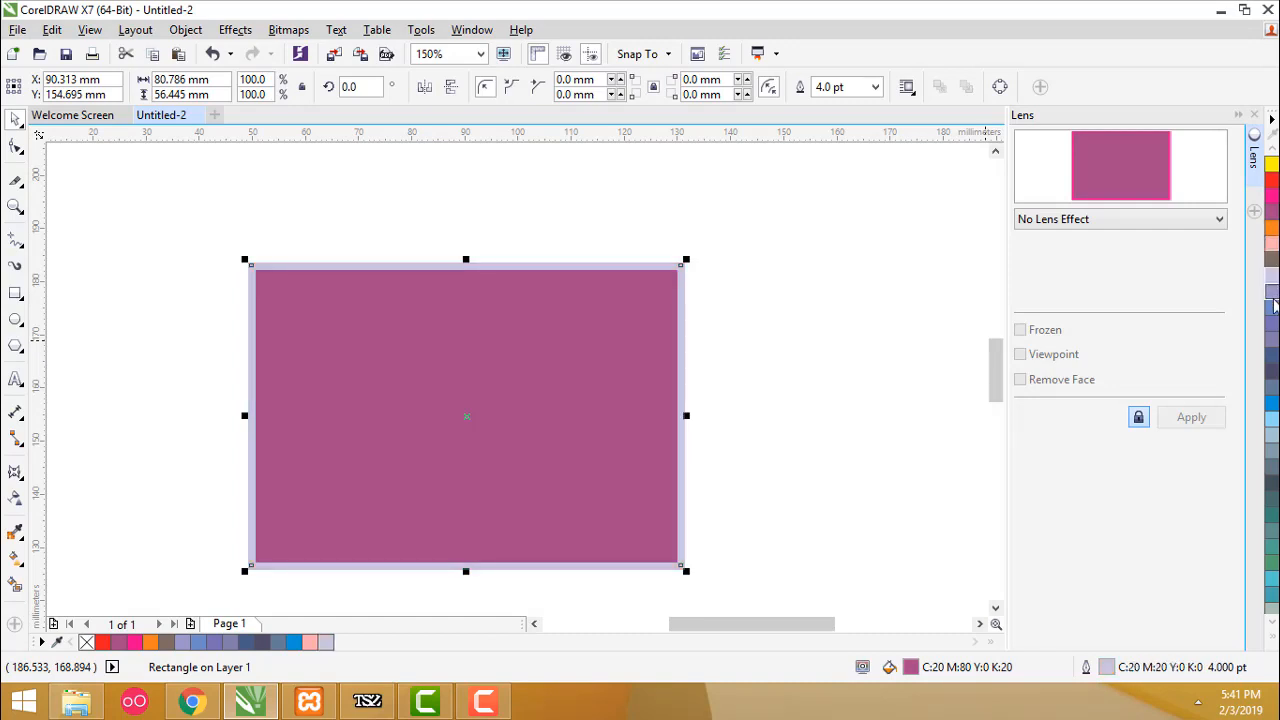
right_click(1272, 306)
right_click(1272, 328)
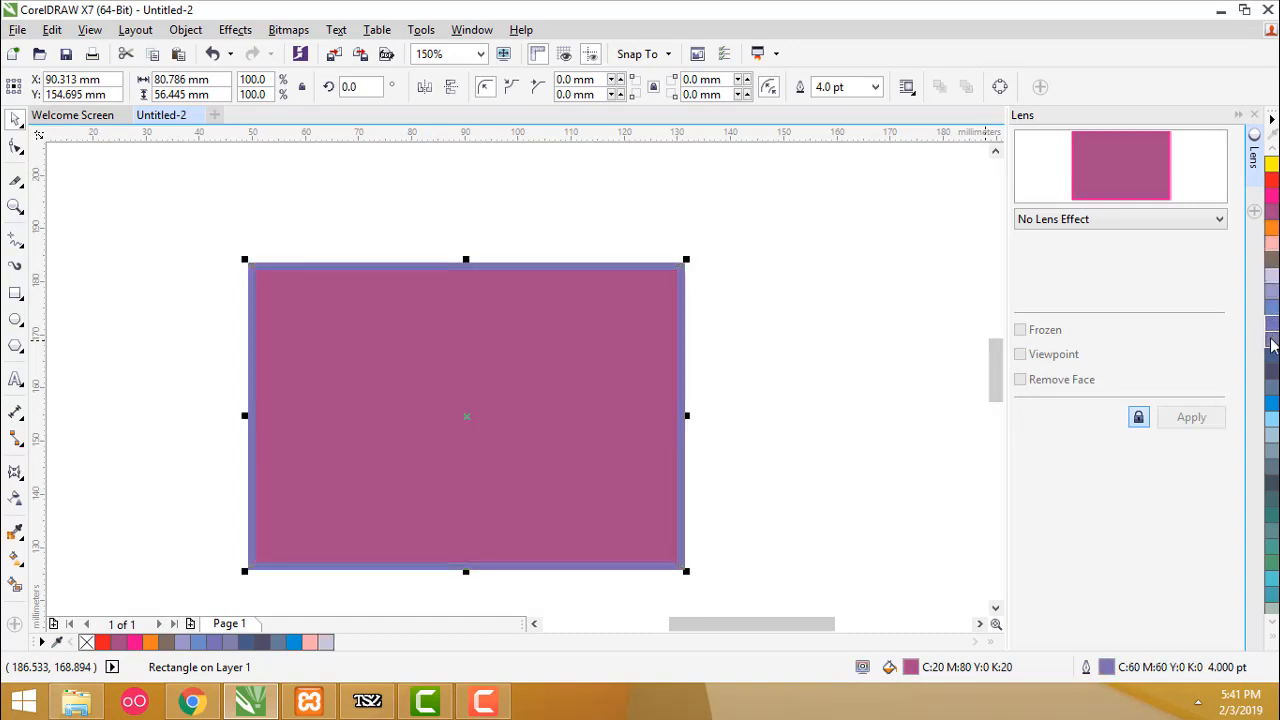
right_click(1272, 350)
right_click(1272, 370)
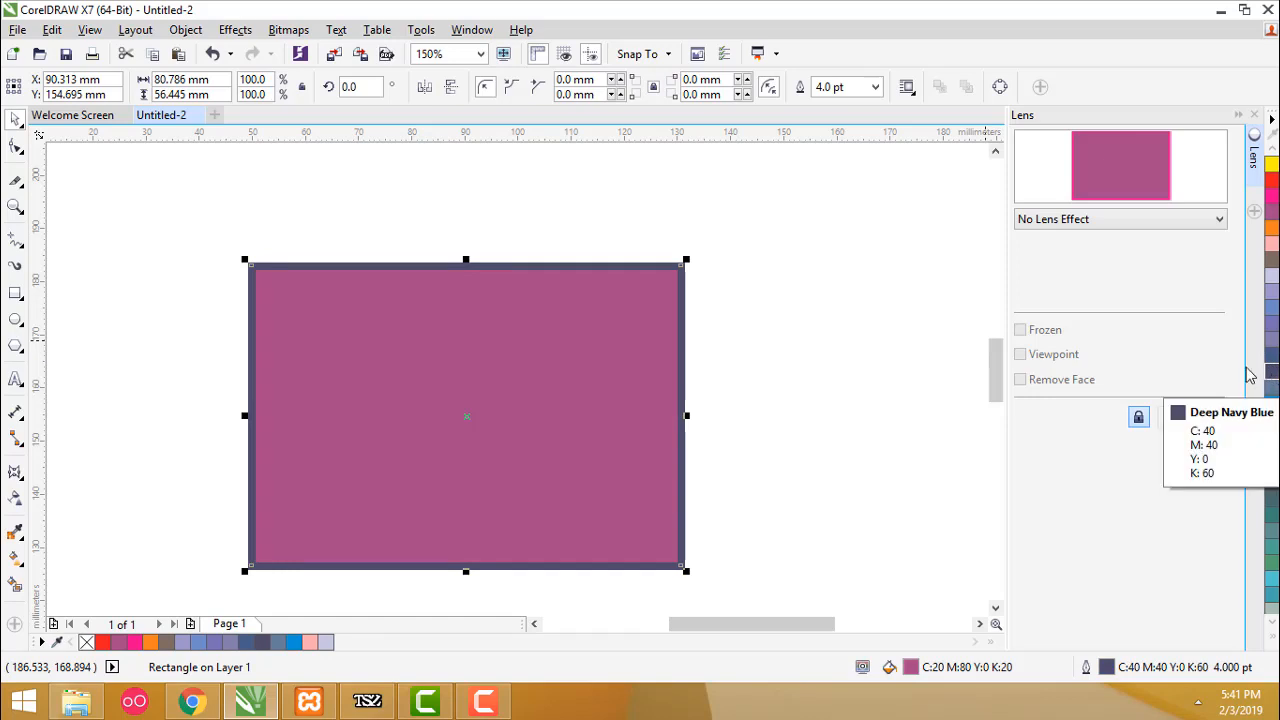
left_click(755, 398)
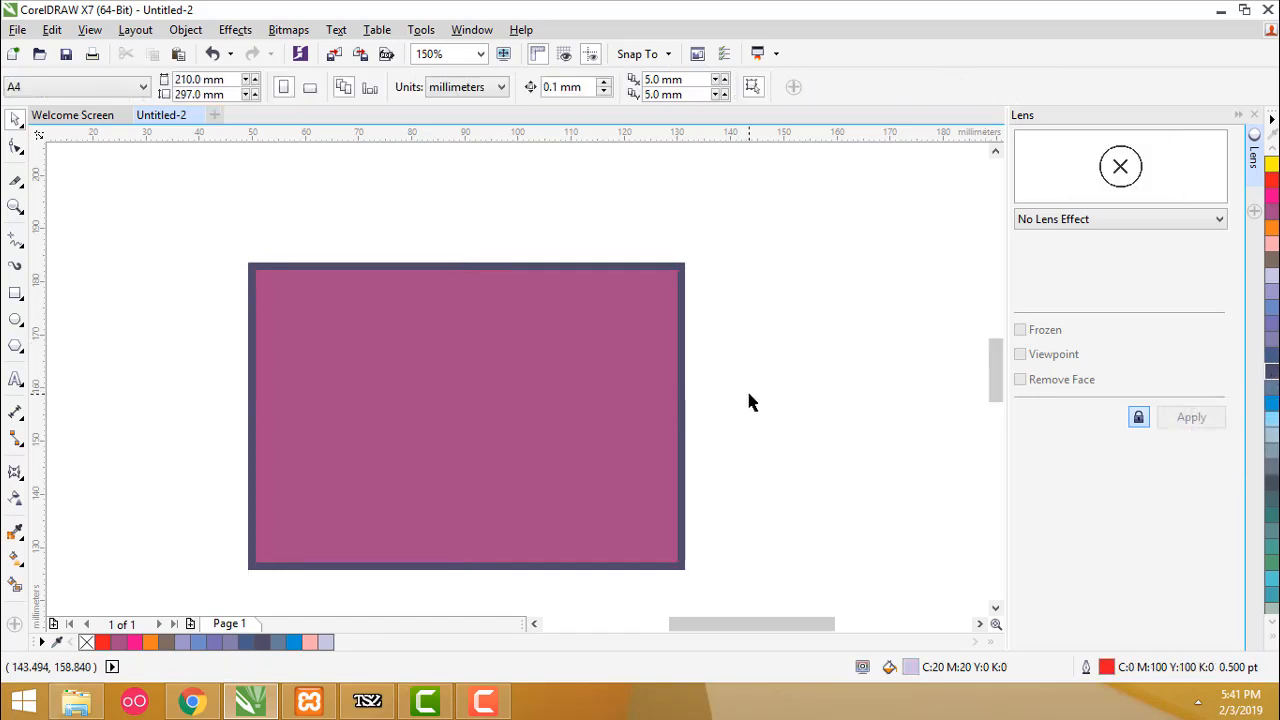